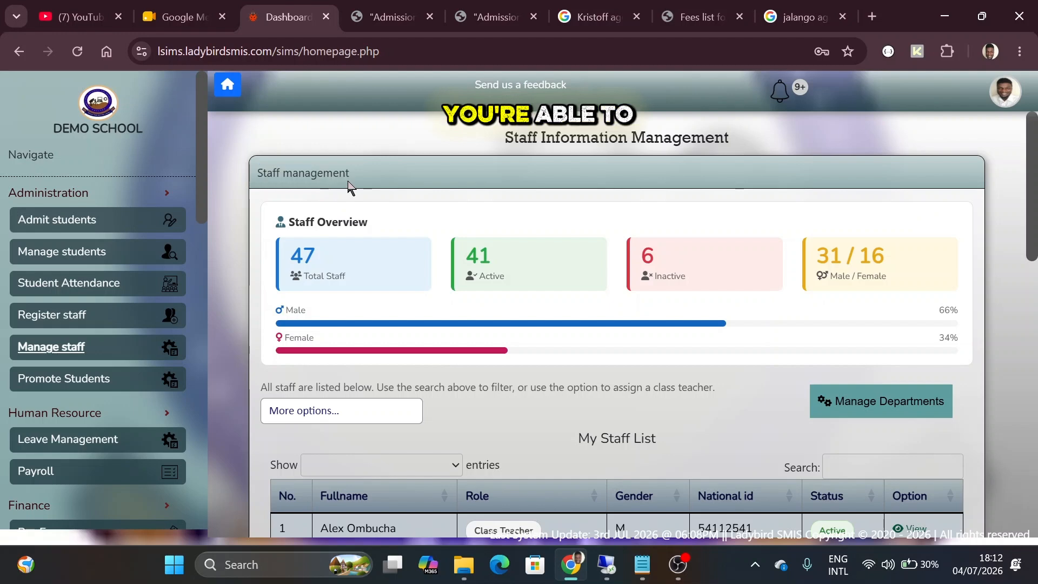
# Switch the staff list to View All Staff and review names, roles, gender, national IDs and status
pyautogui.scroll(-1, 363, 248)
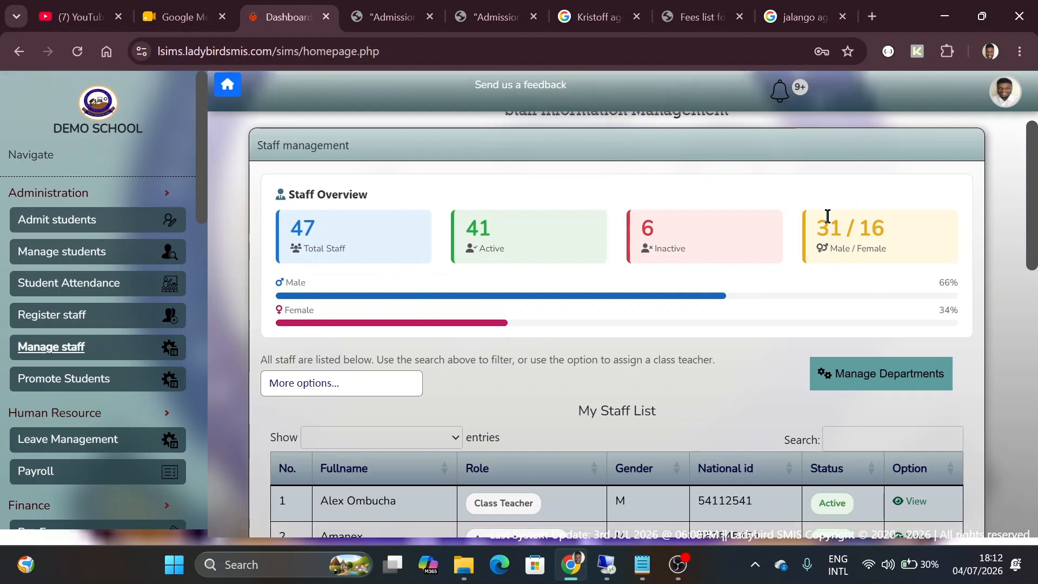
pyautogui.scroll(-1, 827, 215)
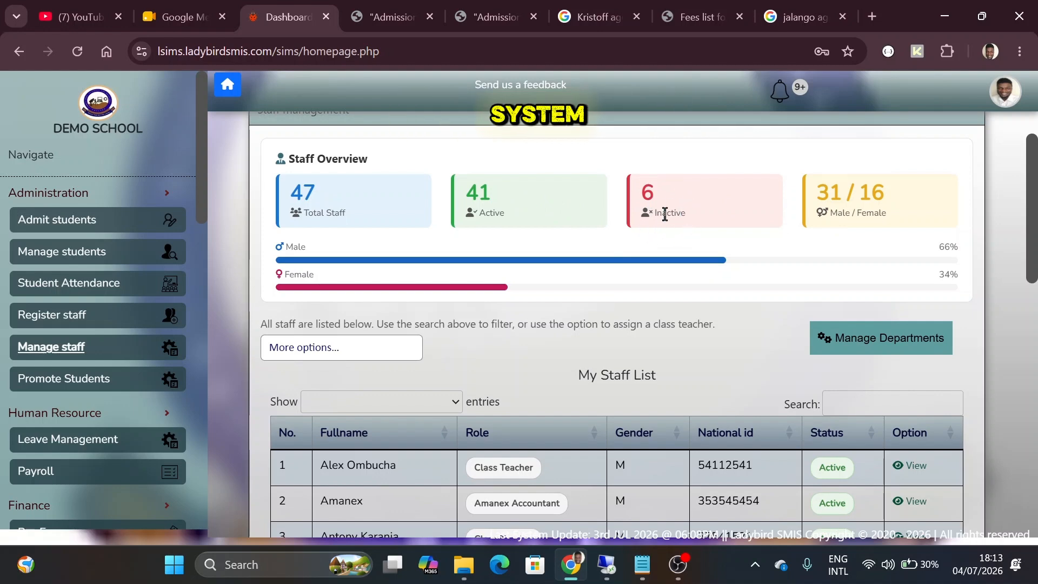
pyautogui.scroll(-2, 473, 189)
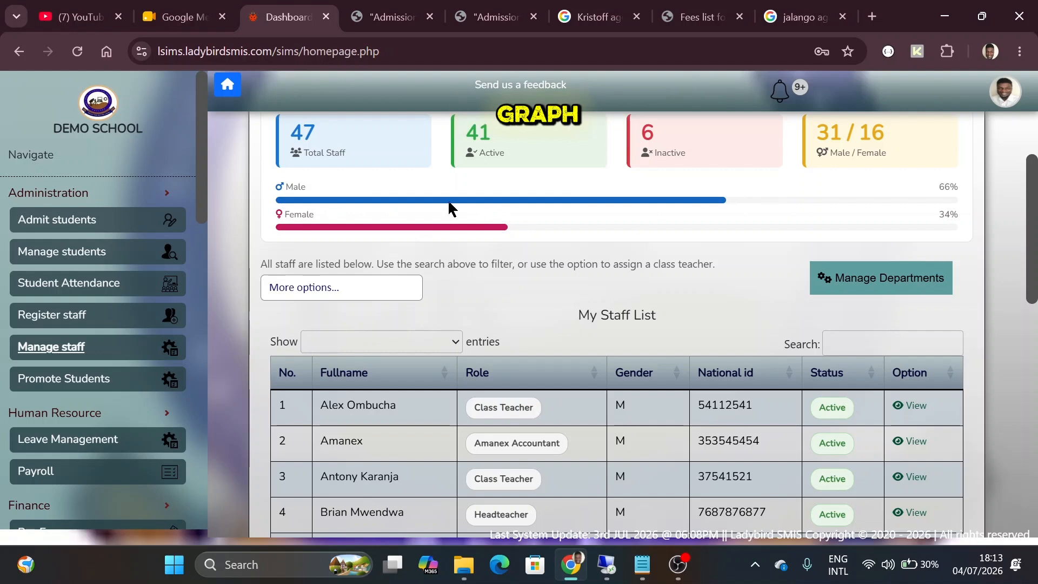
pyautogui.scroll(-3, 449, 206)
pyautogui.click(339, 196)
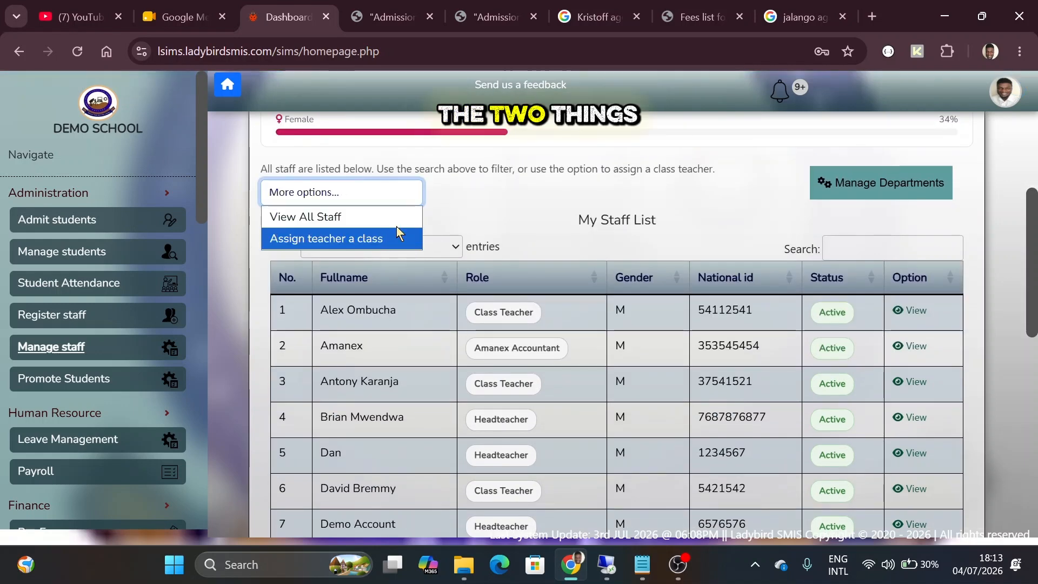
pyautogui.click(352, 221)
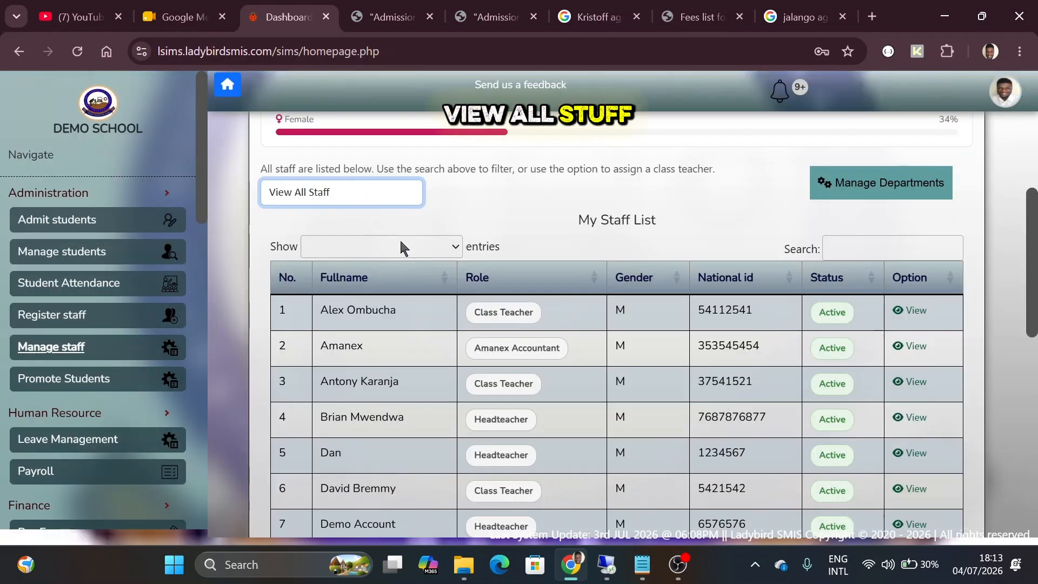
pyautogui.scroll(-6, 525, 328)
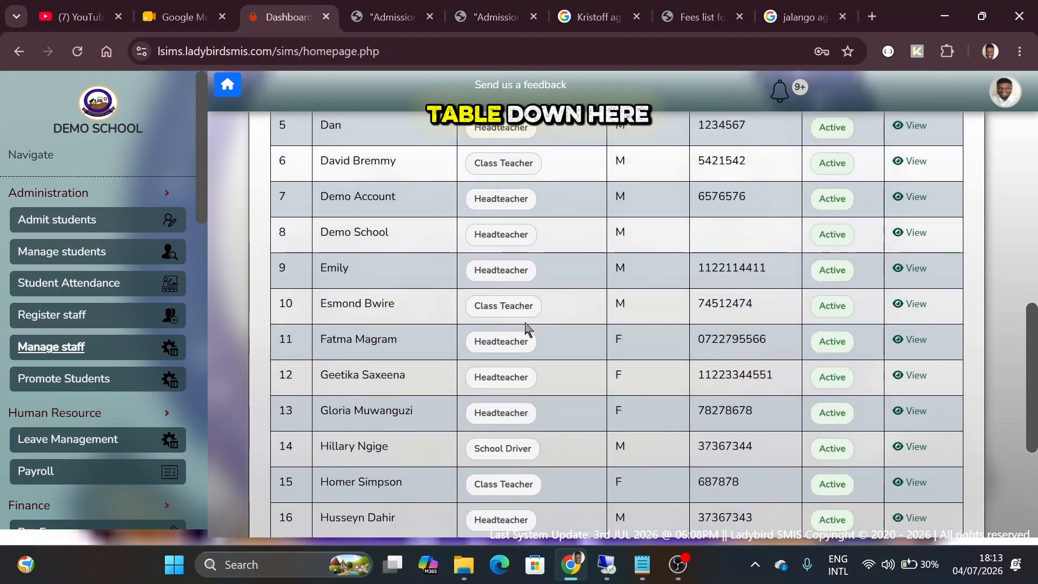
pyautogui.scroll(-4, 525, 327)
pyautogui.scroll(8, 524, 327)
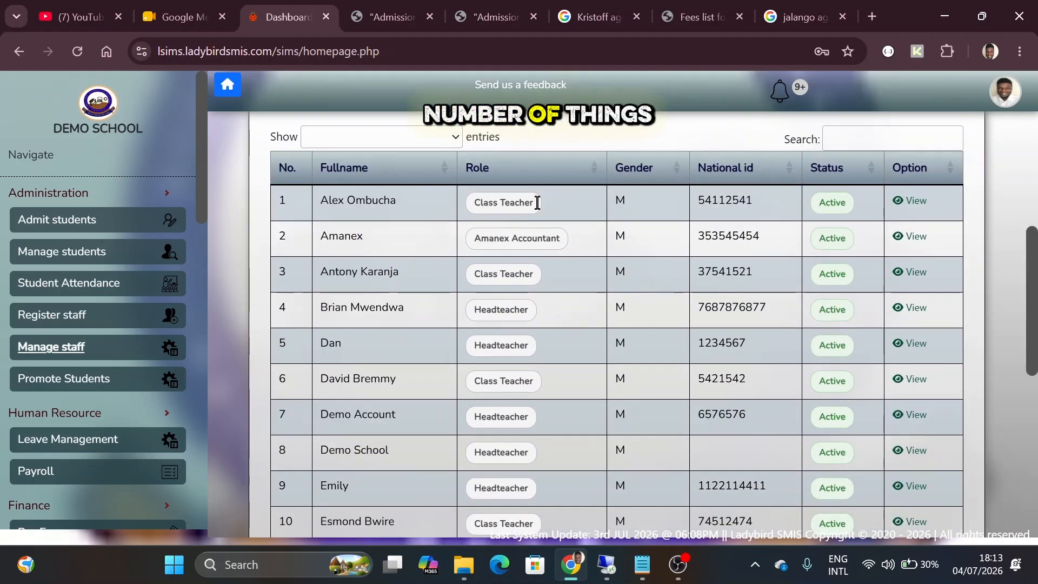
# Open the first staff member's profile and review HR, login, next-of-kin and Class Teacher details
pyautogui.click(912, 203)
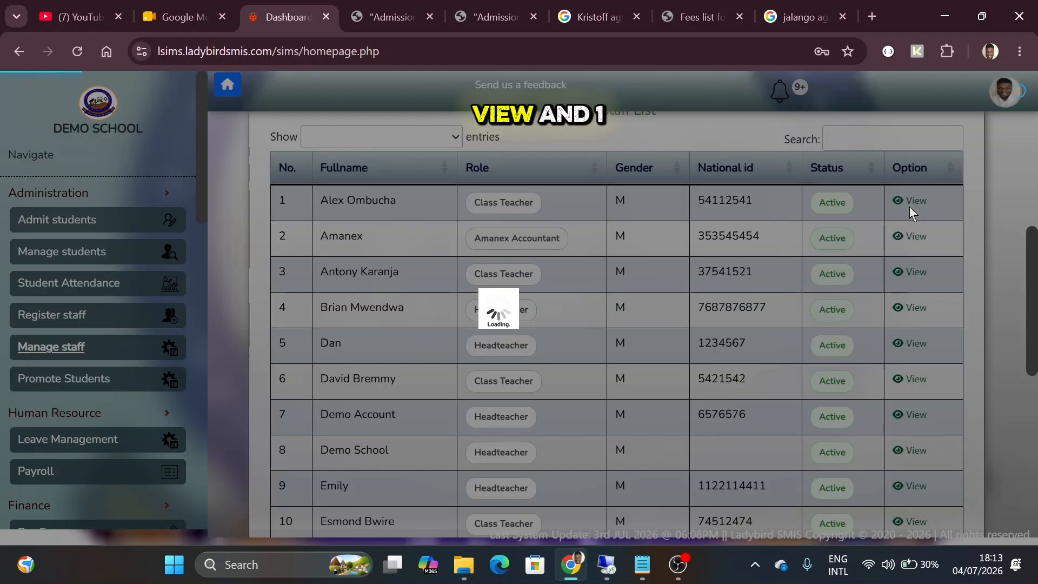
pyautogui.scroll(-1, 489, 261)
pyautogui.scroll(1, 572, 207)
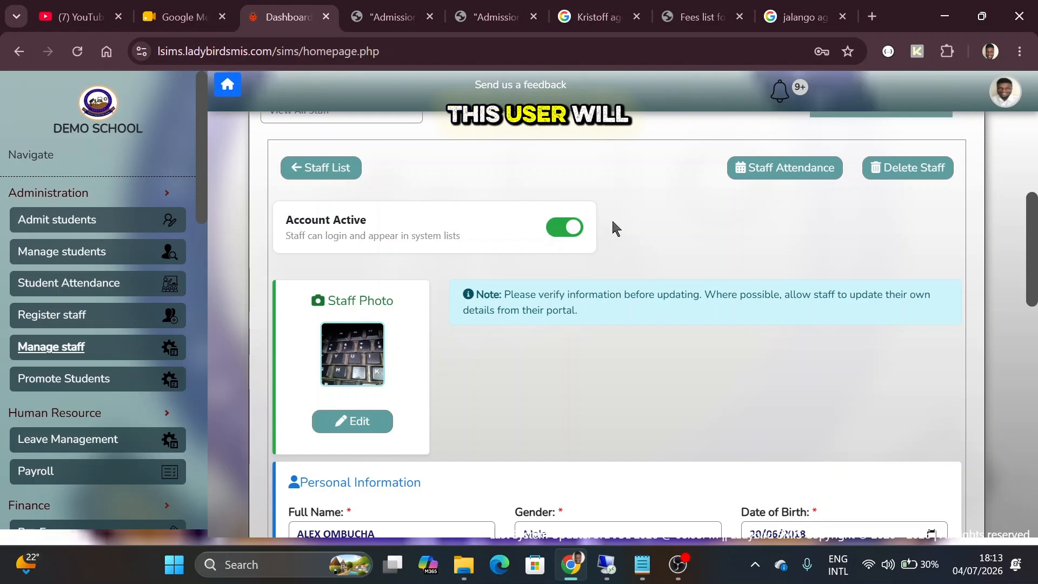
pyautogui.scroll(-3, 548, 281)
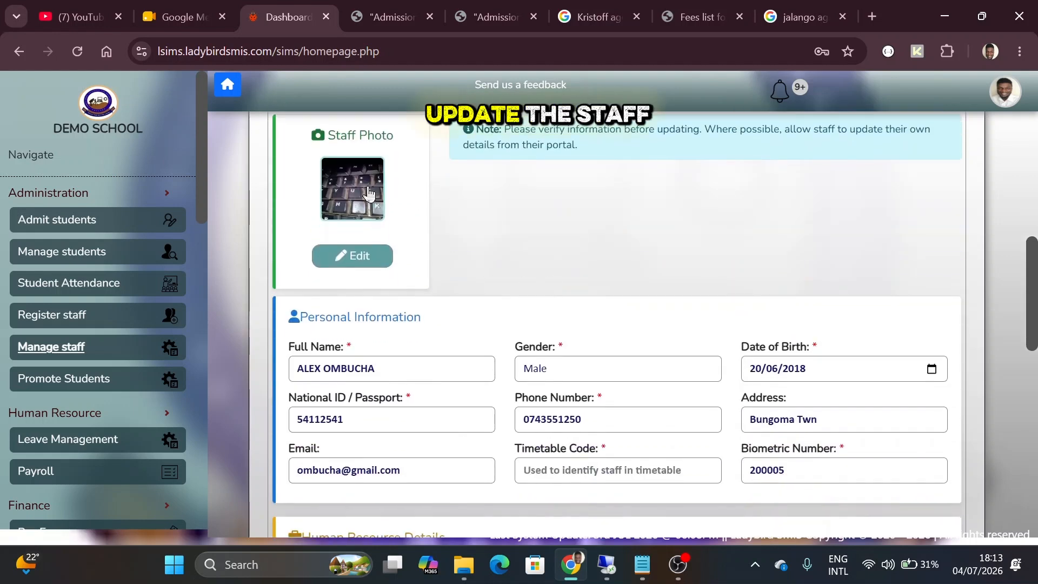
pyautogui.scroll(1, 350, 128)
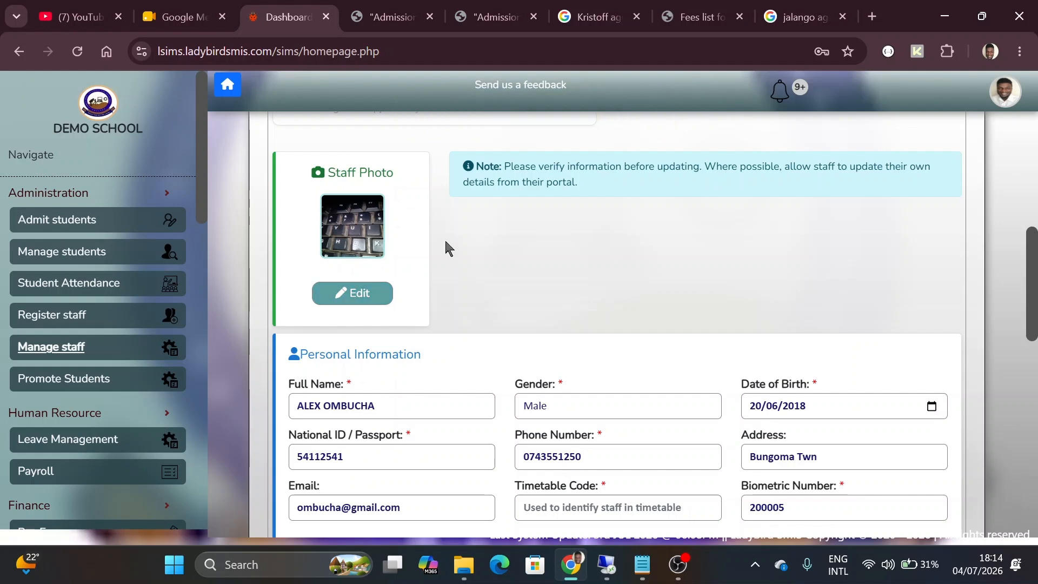
pyautogui.scroll(-3, 445, 238)
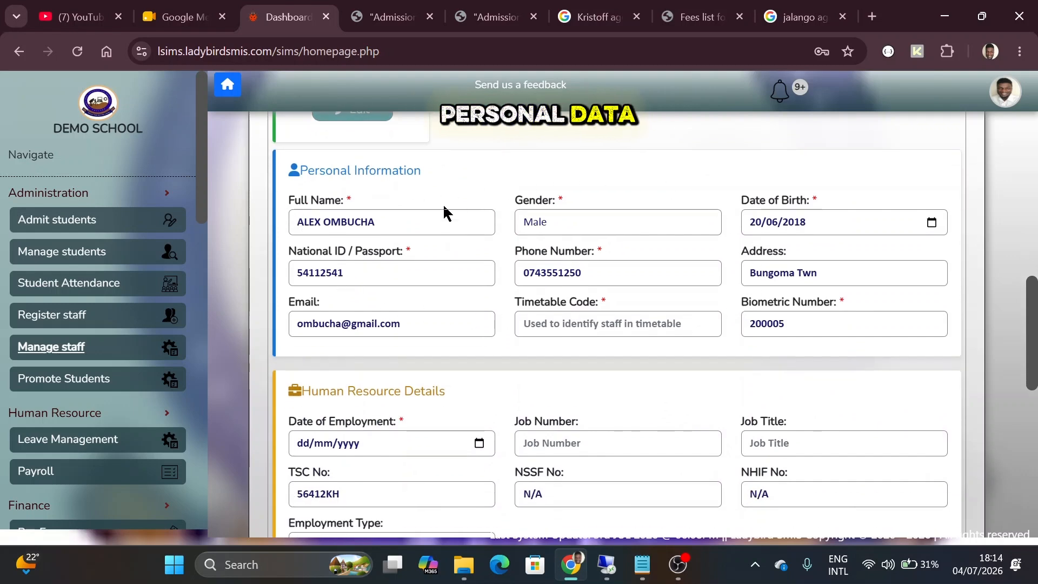
pyautogui.scroll(-3, 445, 212)
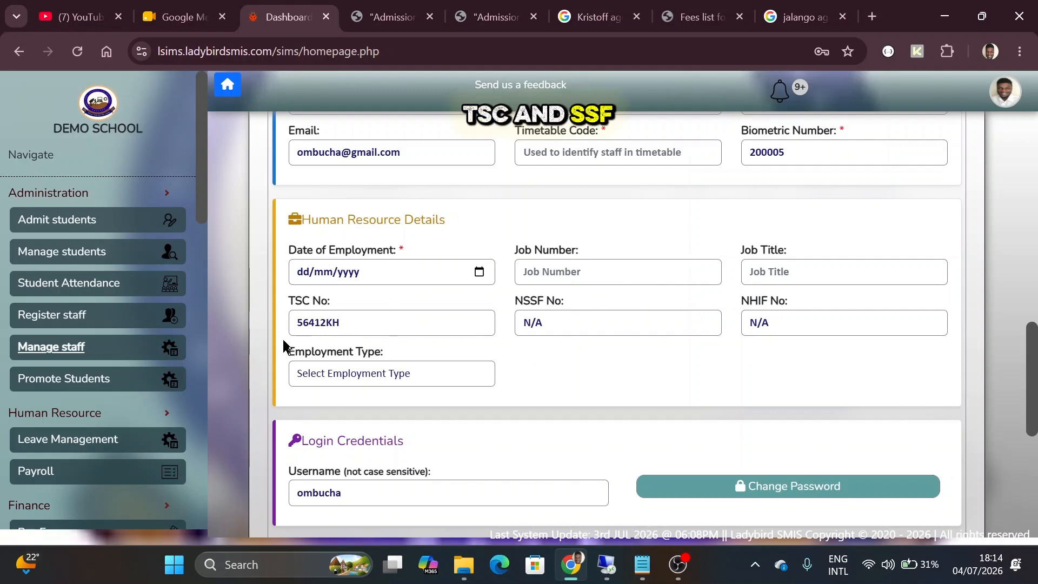
pyautogui.scroll(-5, 526, 366)
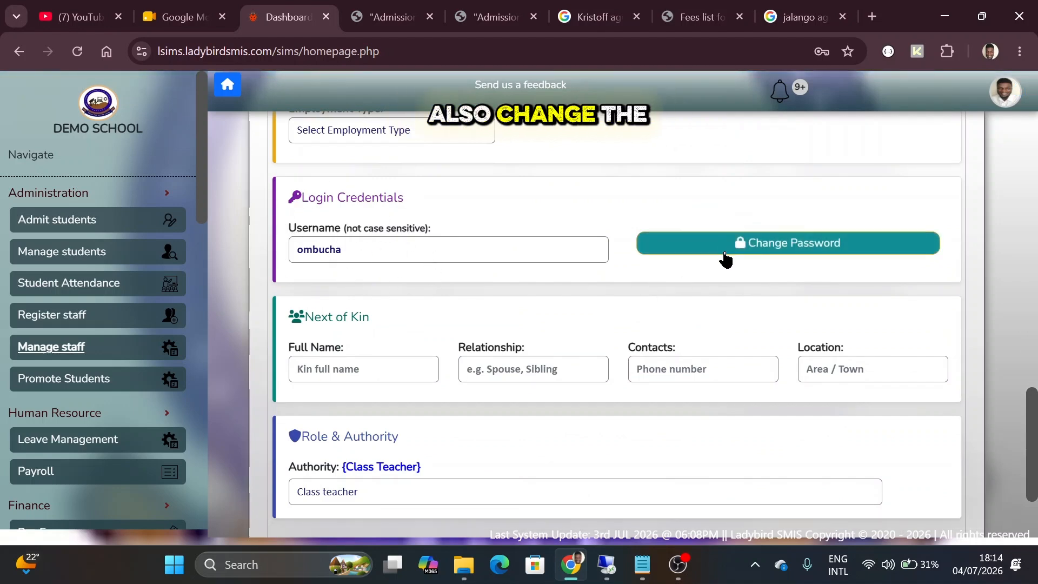
pyautogui.scroll(-2, 452, 291)
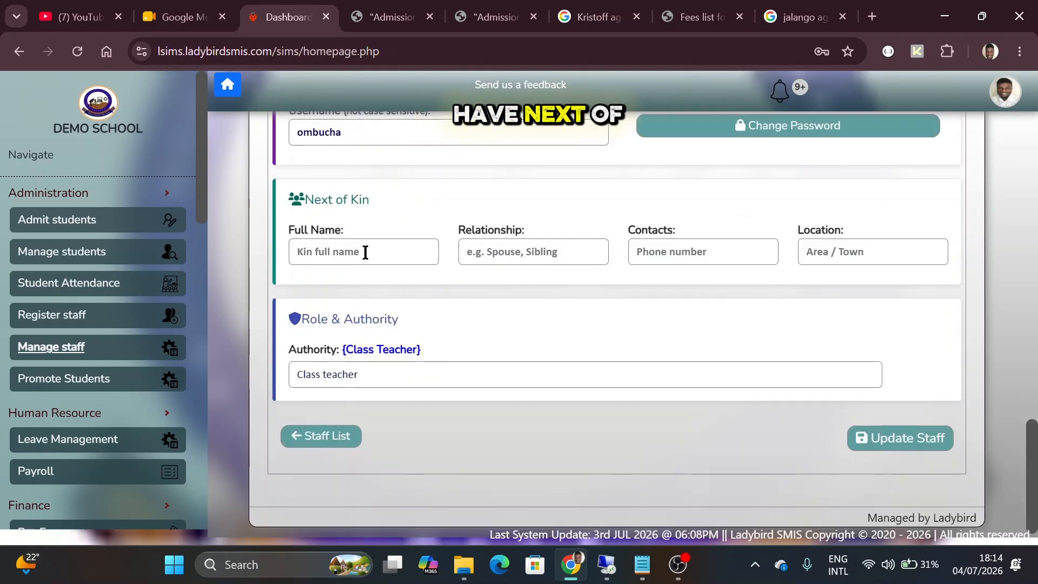
pyautogui.click(354, 368)
pyautogui.click(354, 367)
pyautogui.click(354, 367)
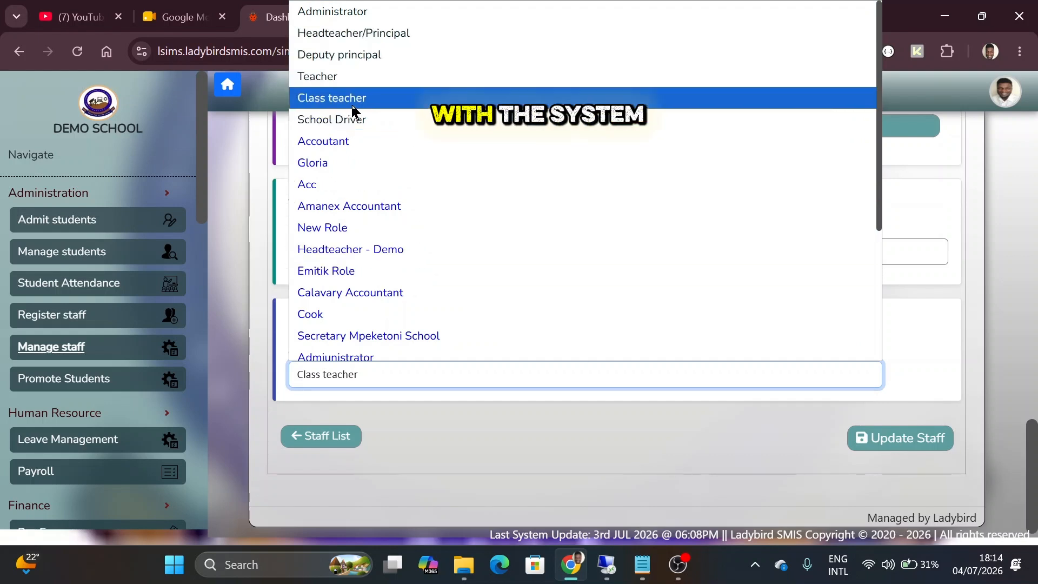
pyautogui.scroll(-1, 424, 343)
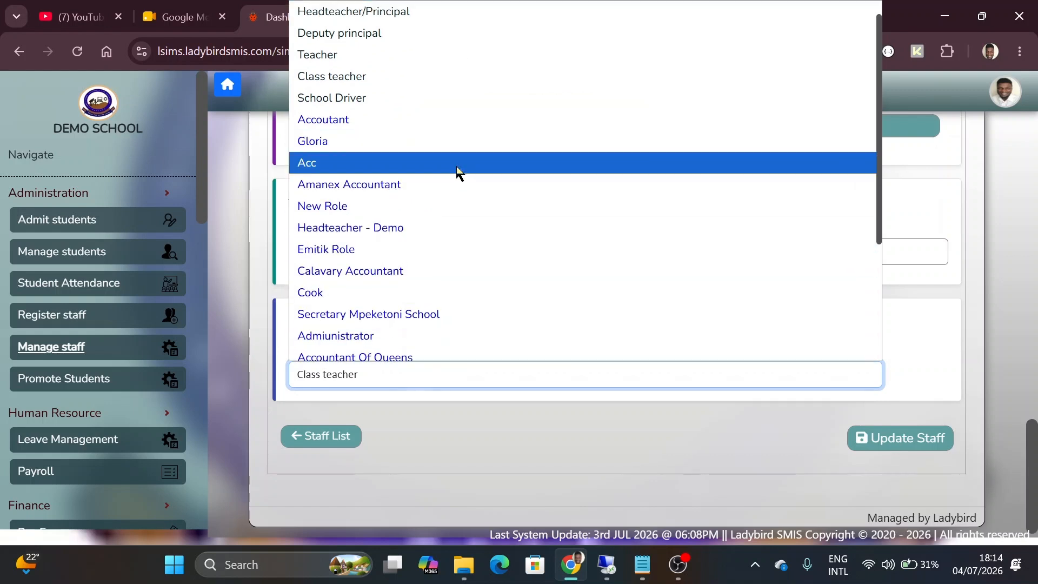
pyautogui.click(506, 412)
pyautogui.scroll(10, 463, 250)
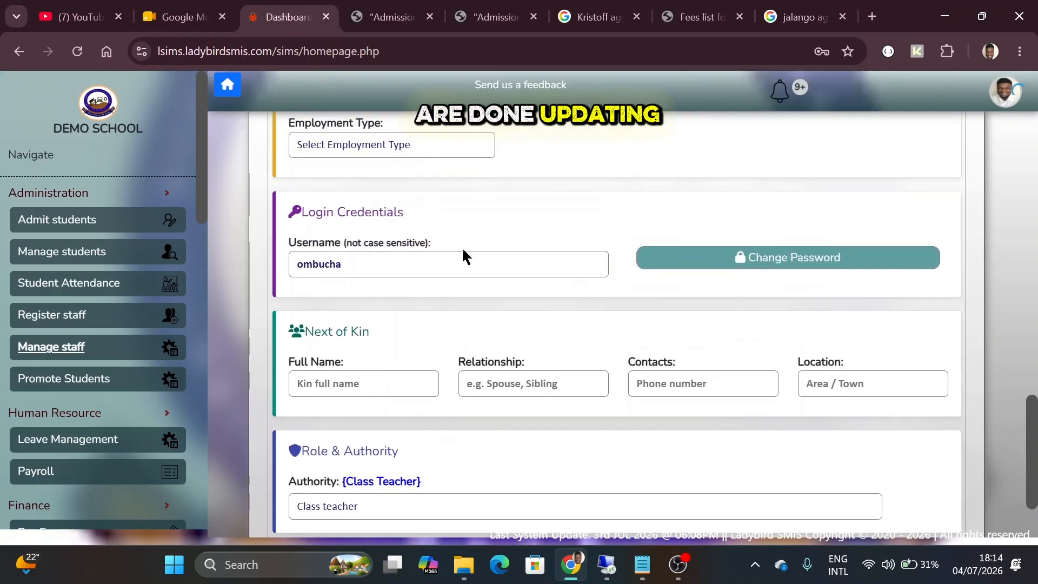
pyautogui.scroll(-5, 463, 251)
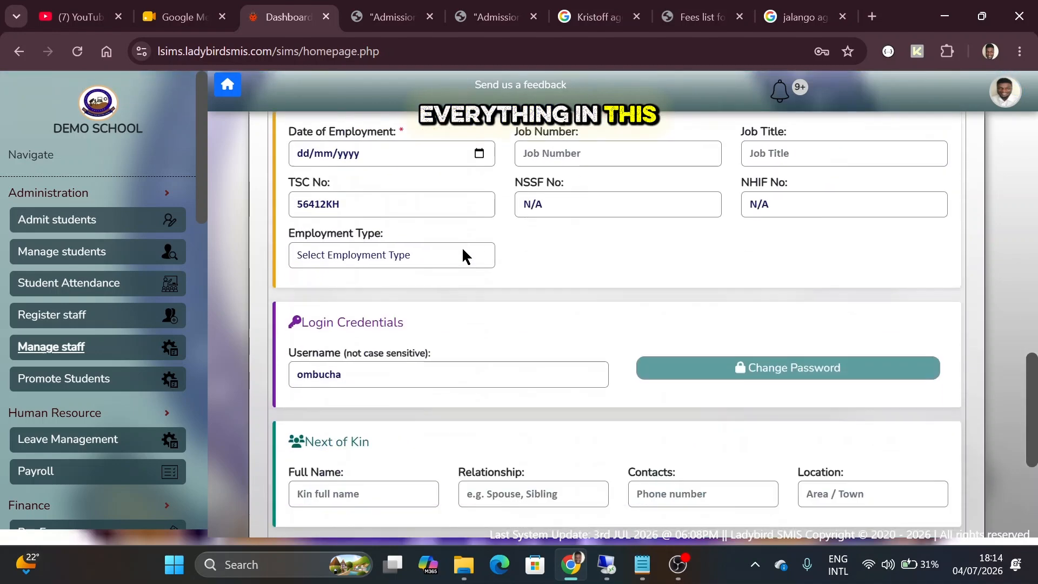
pyautogui.scroll(8, 463, 251)
pyautogui.scroll(3, 463, 254)
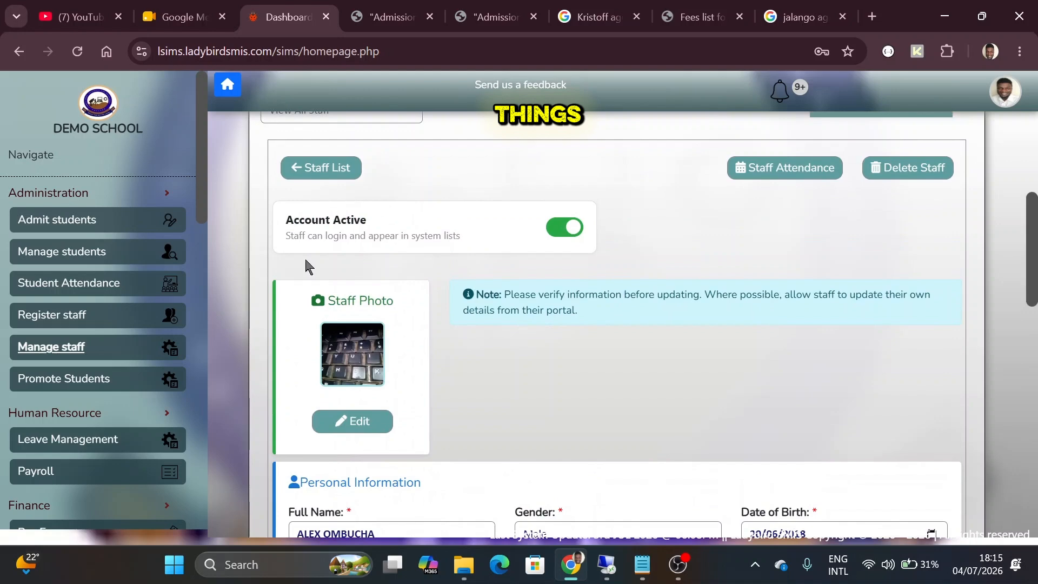
pyautogui.scroll(-10, 515, 361)
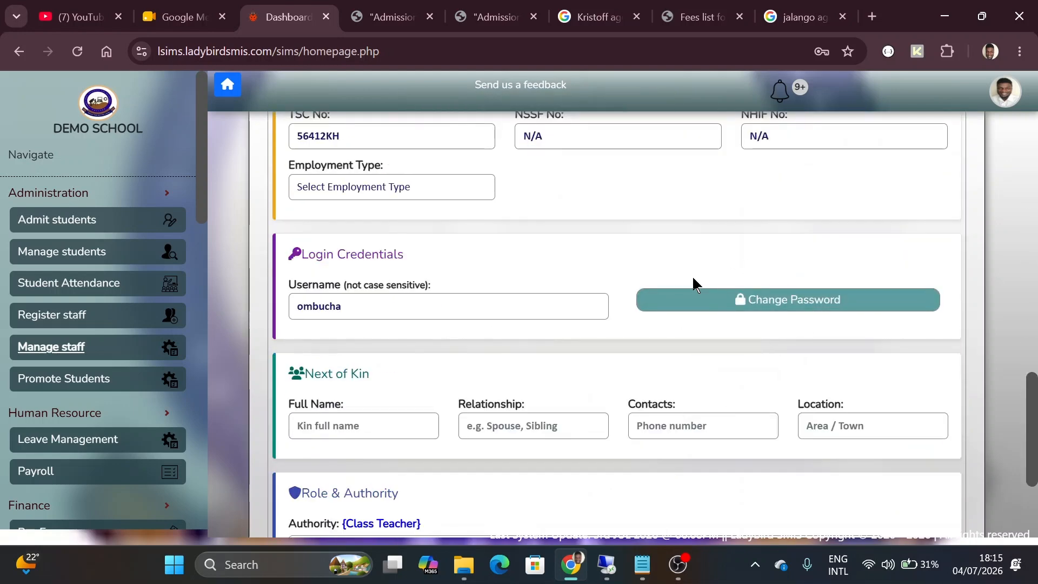
pyautogui.scroll(-3, 809, 434)
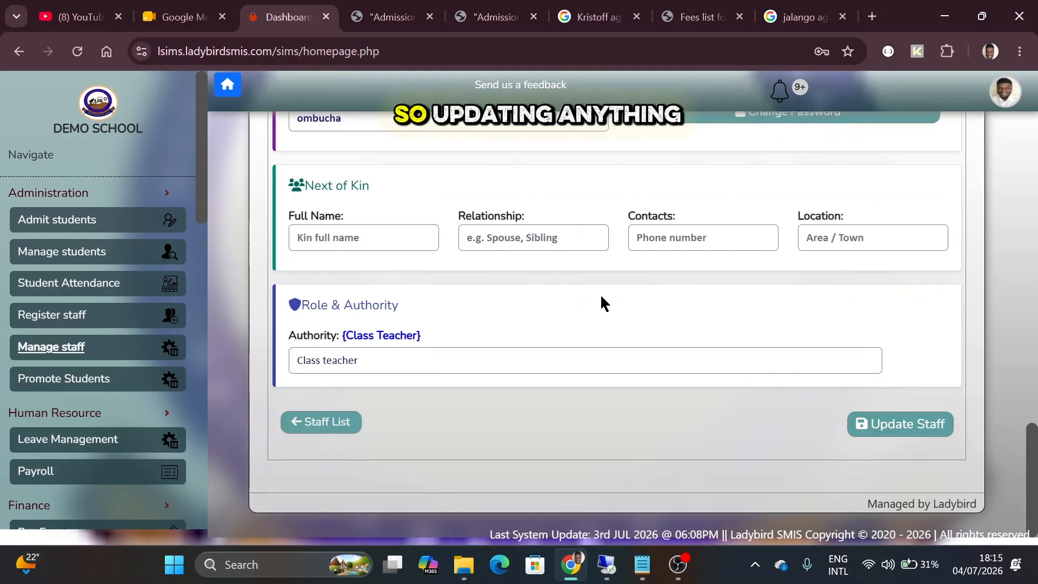
pyautogui.scroll(8, 601, 285)
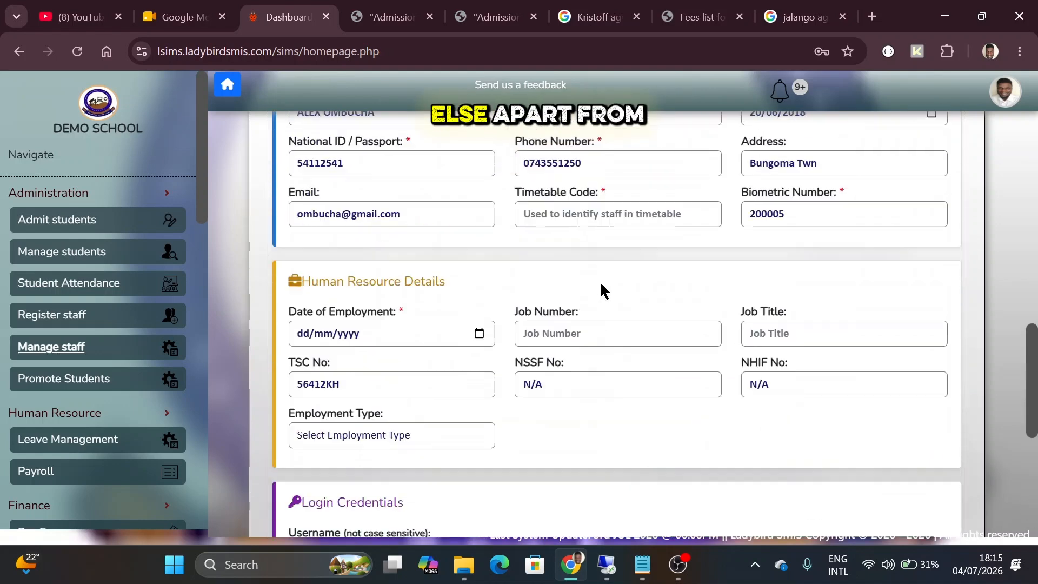
pyautogui.scroll(-4, 601, 285)
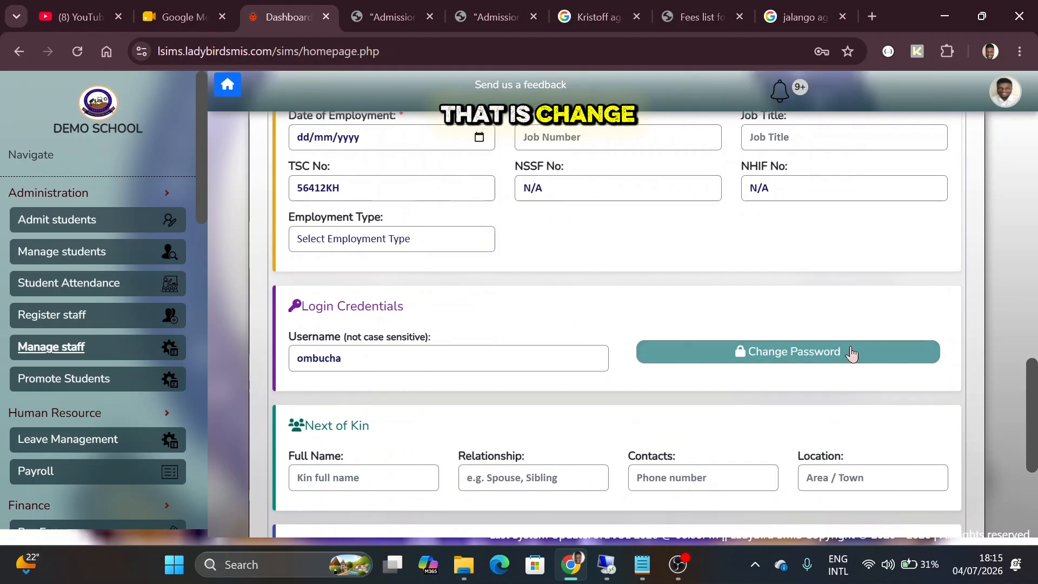
pyautogui.scroll(10, 693, 296)
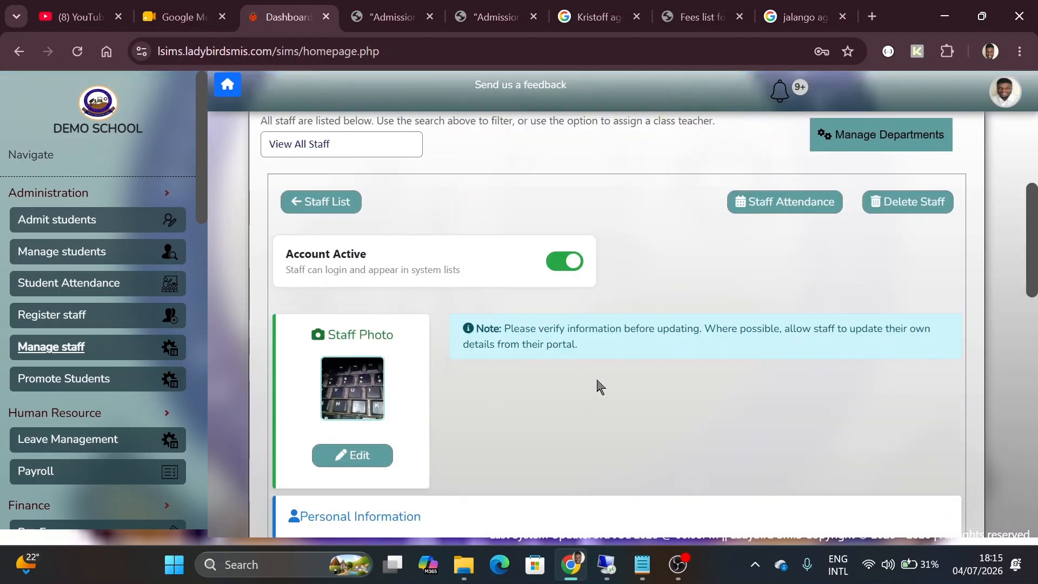
pyautogui.scroll(-12, 609, 385)
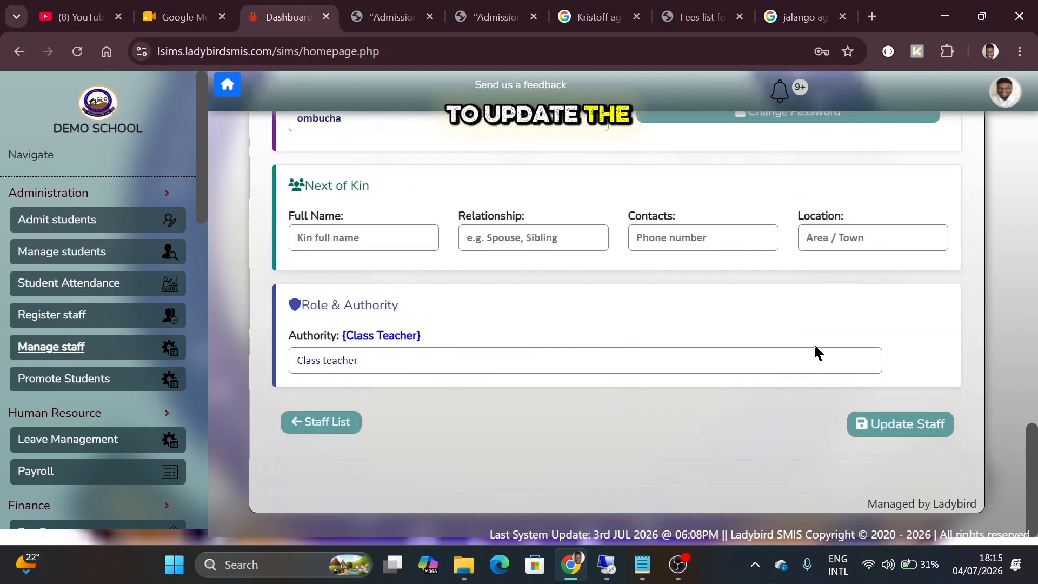
pyautogui.scroll(3, 681, 328)
pyautogui.scroll(-2, 682, 328)
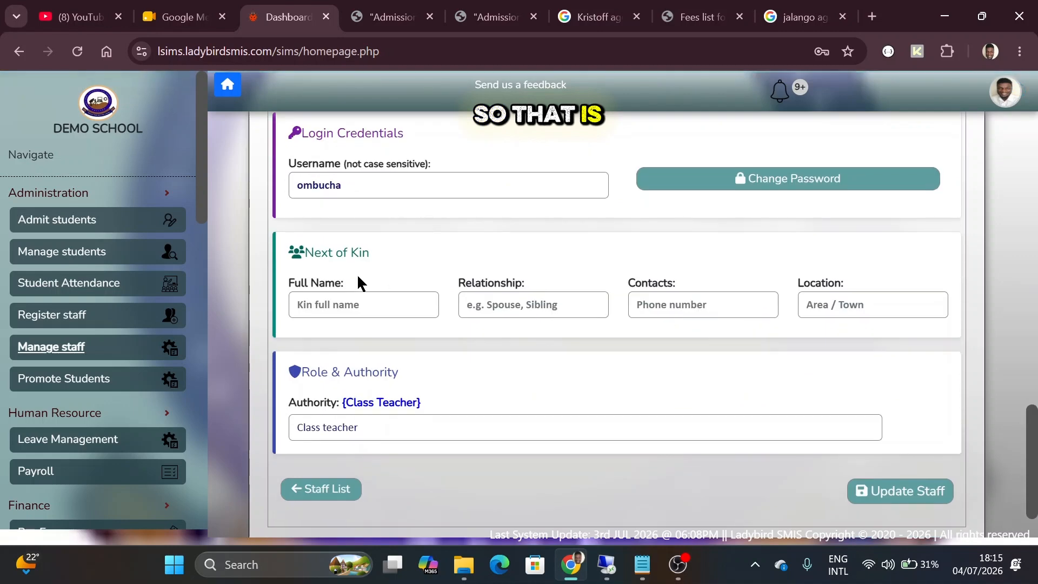
pyautogui.scroll(5, 400, 351)
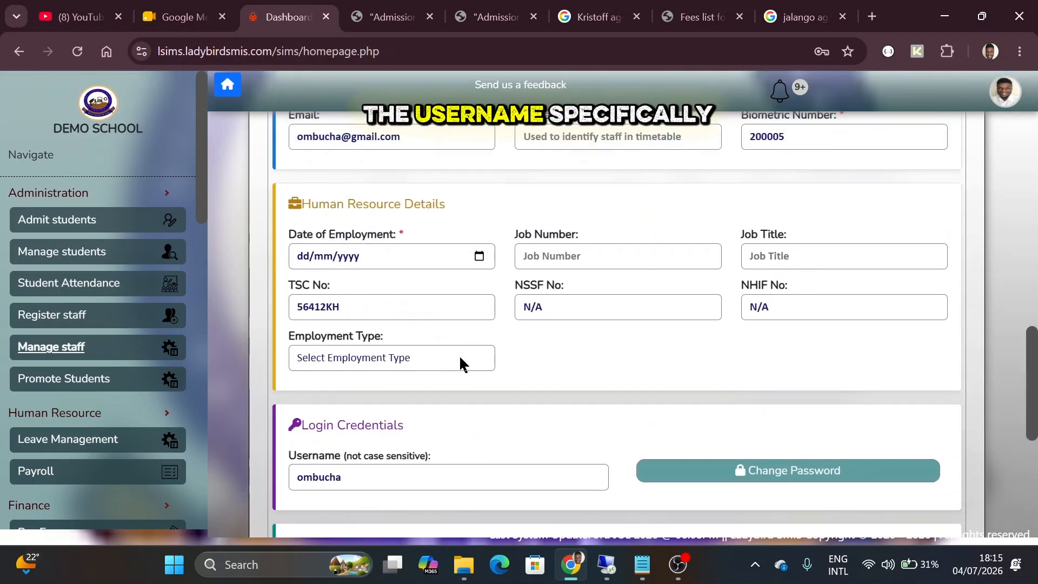
pyautogui.scroll(5, 460, 363)
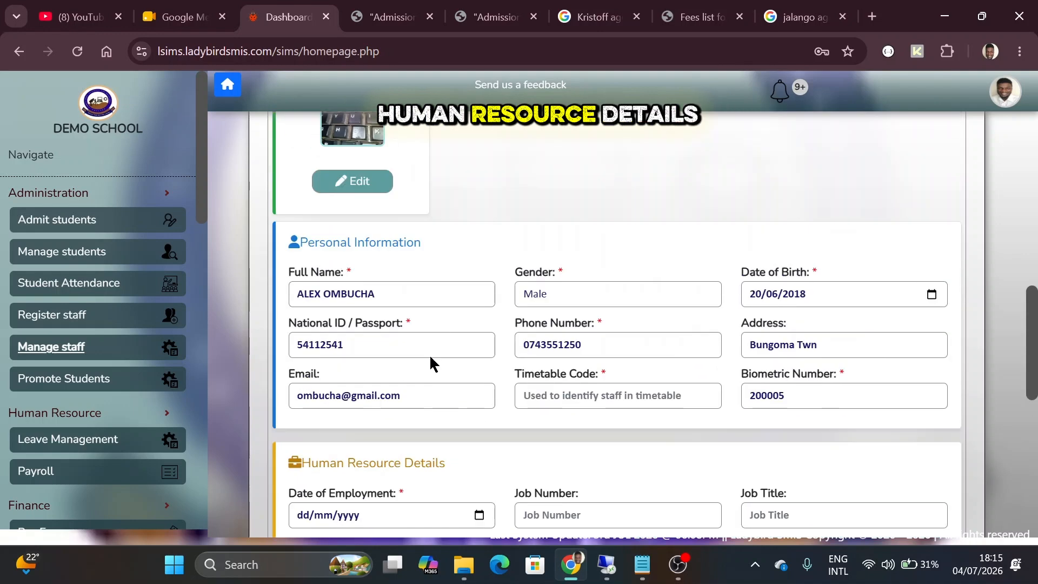
pyautogui.scroll(1, 431, 363)
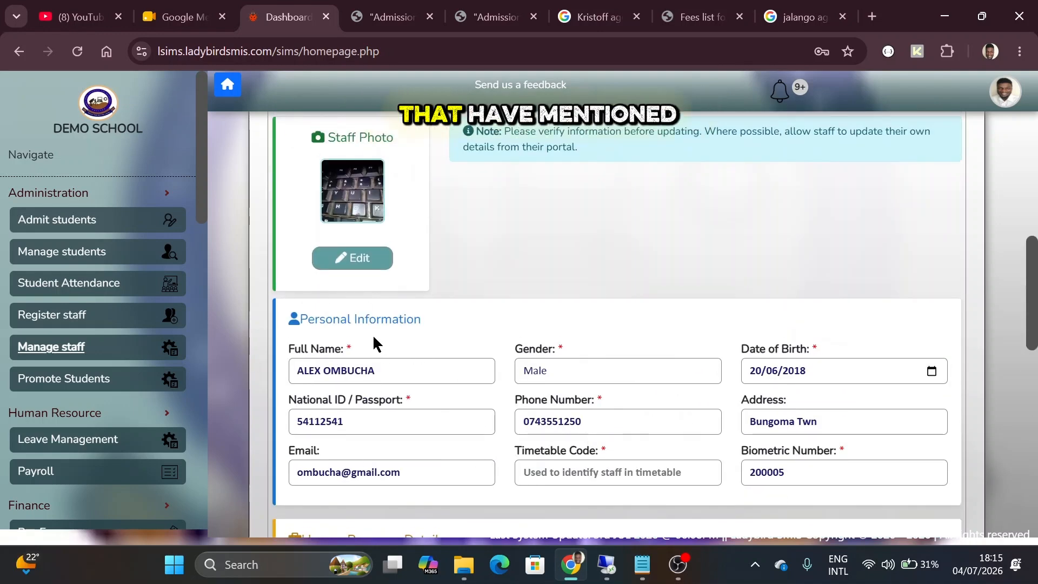
pyautogui.scroll(-10, 514, 440)
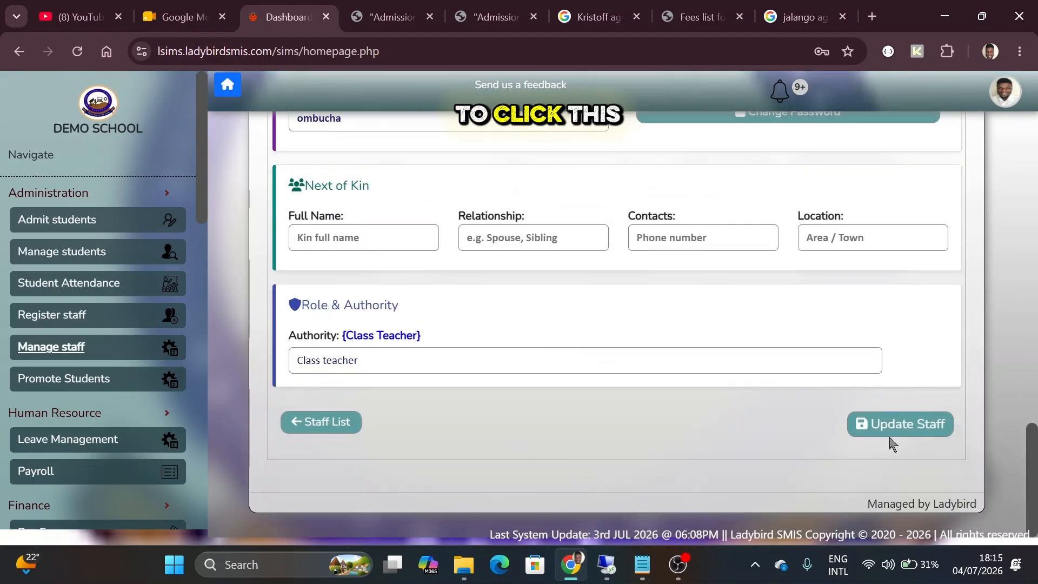
pyautogui.scroll(10, 540, 245)
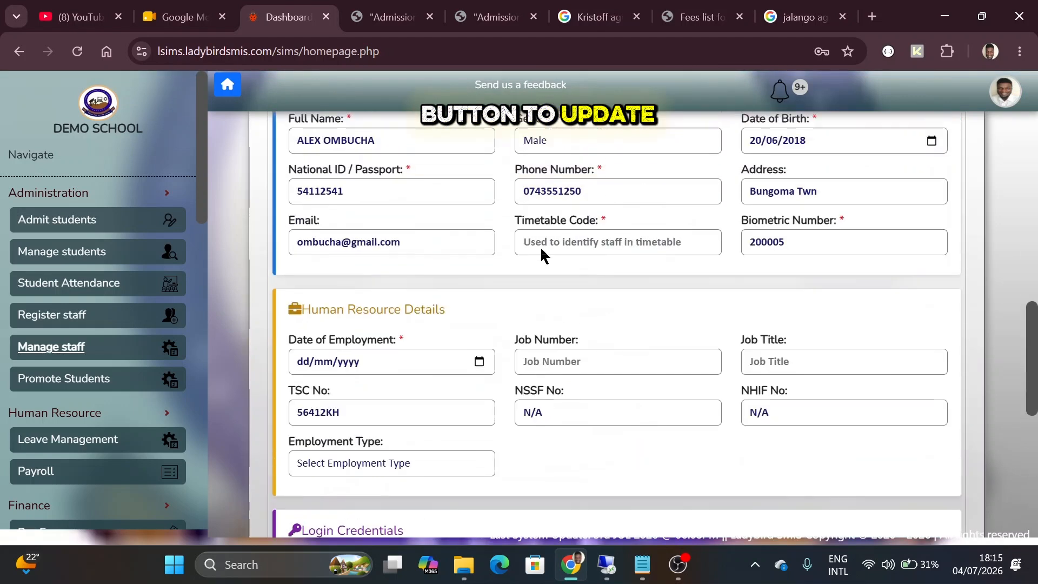
pyautogui.scroll(5, 542, 250)
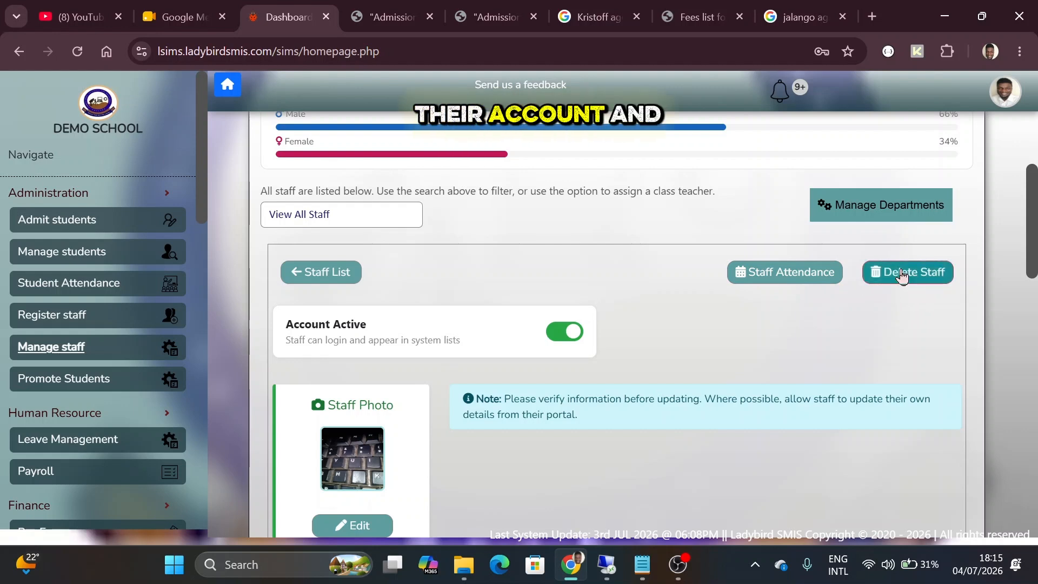
# Open this staff member's monthly Staff Attendance page
pyautogui.click(779, 275)
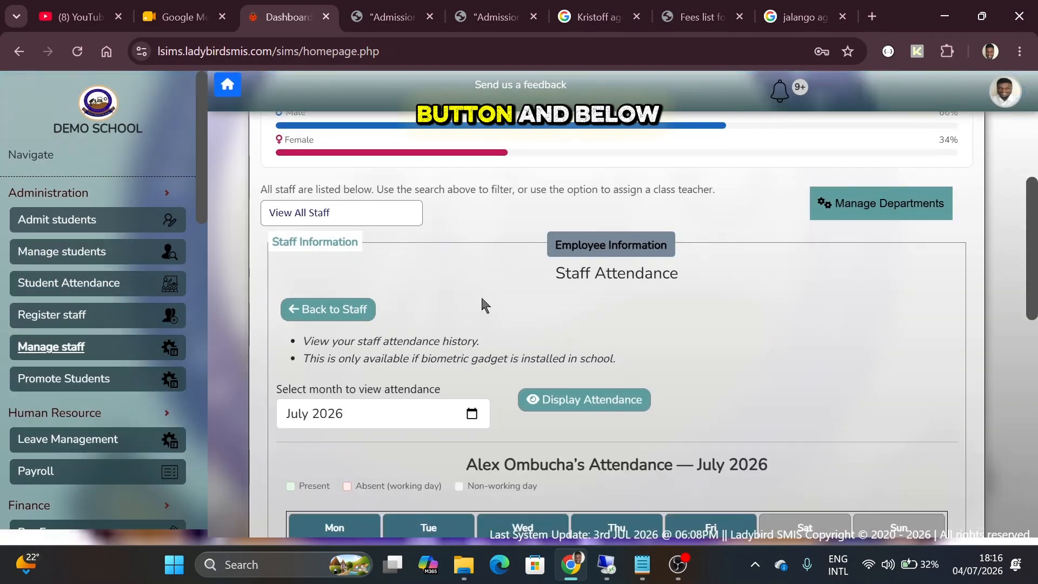
pyautogui.scroll(-5, 482, 299)
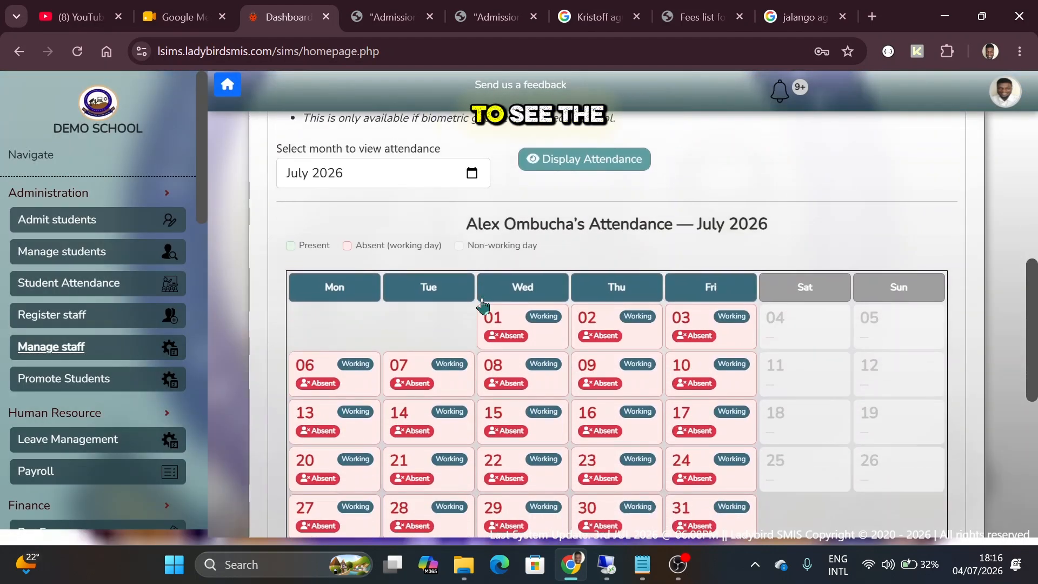
pyautogui.scroll(2, 487, 301)
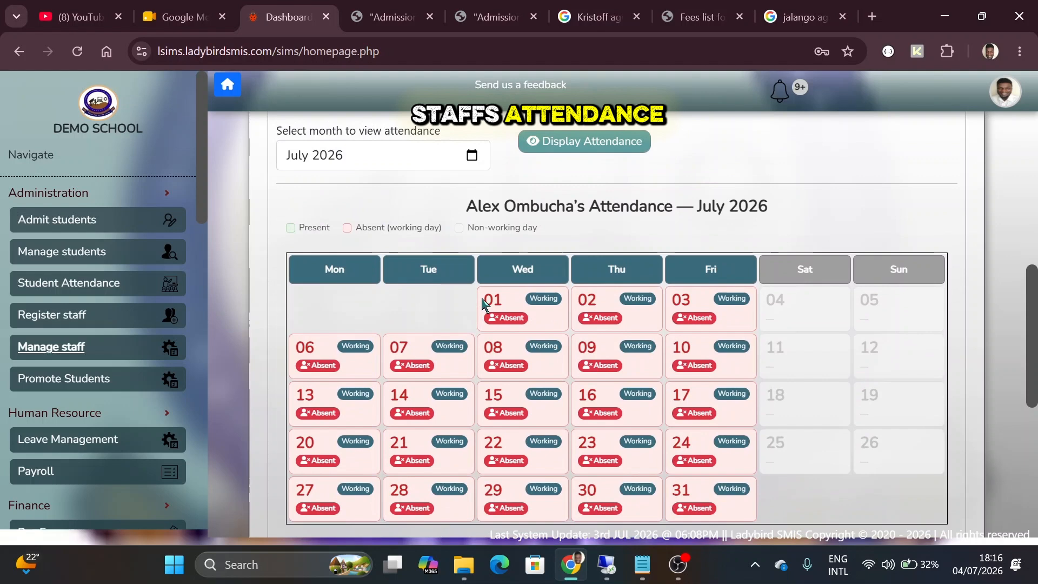
# Display June 2026 attendance and review the summary: 0 present, 30 absent, 0%
pyautogui.click(472, 156)
pyautogui.click(343, 239)
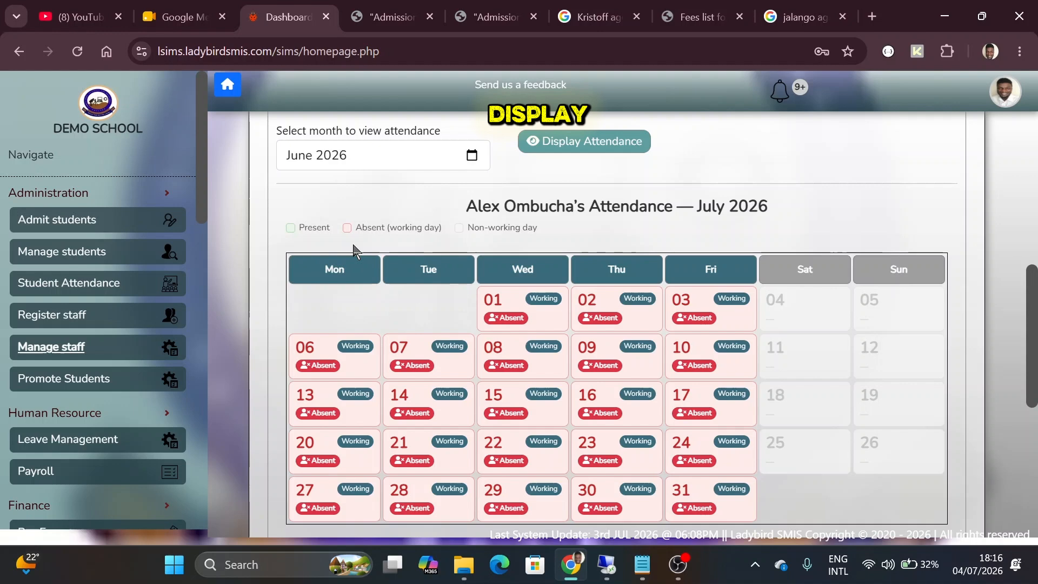
pyautogui.click(568, 141)
pyautogui.scroll(-1, 675, 367)
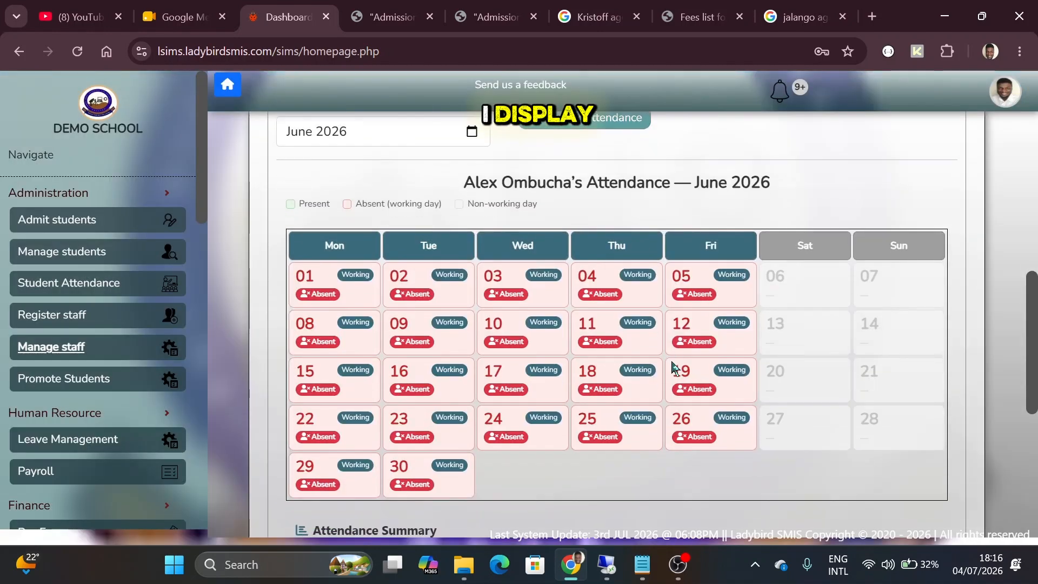
pyautogui.scroll(-1, 675, 369)
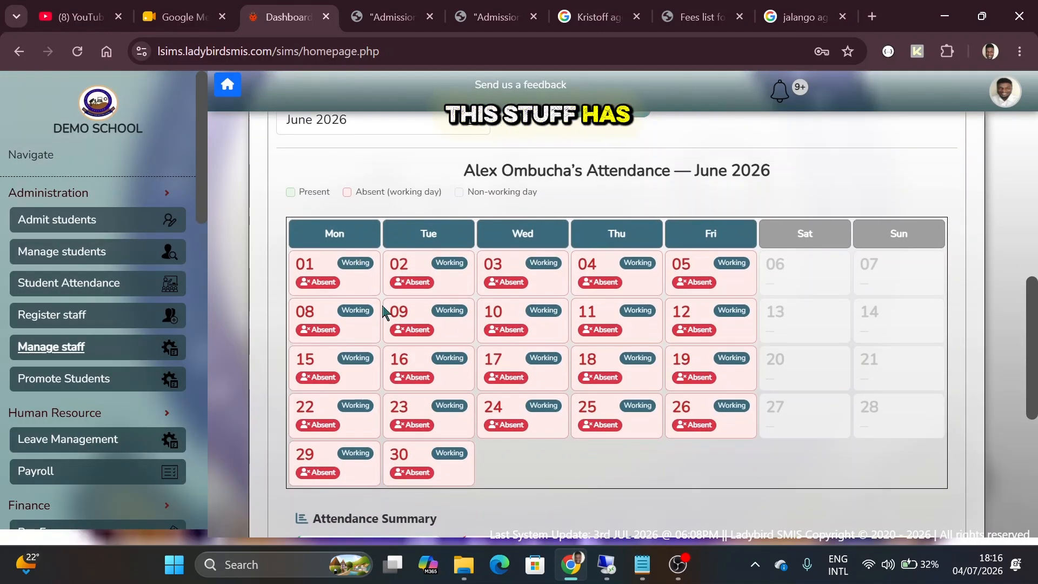
pyautogui.scroll(-6, 377, 302)
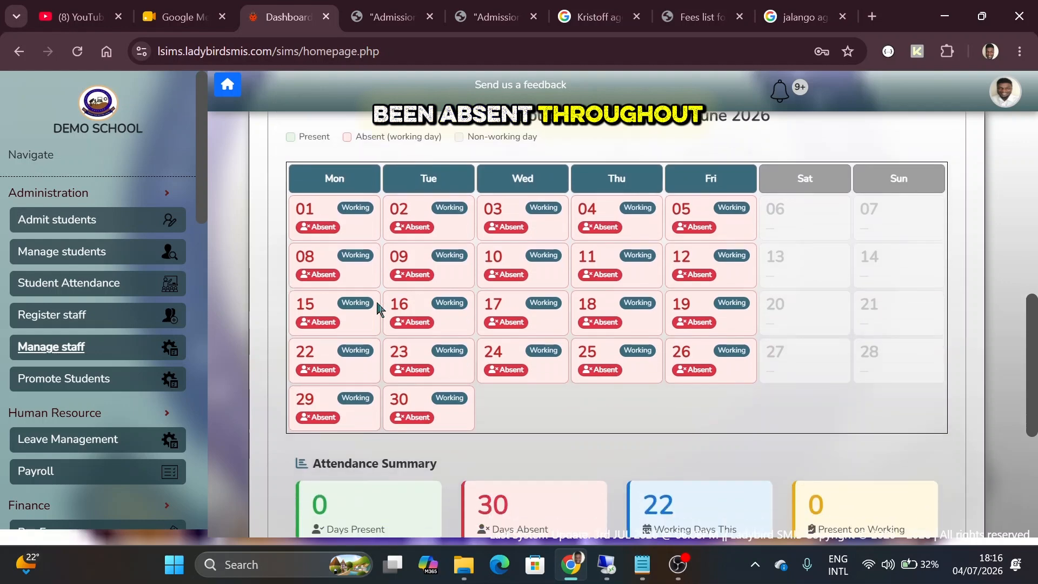
pyautogui.scroll(3, 377, 303)
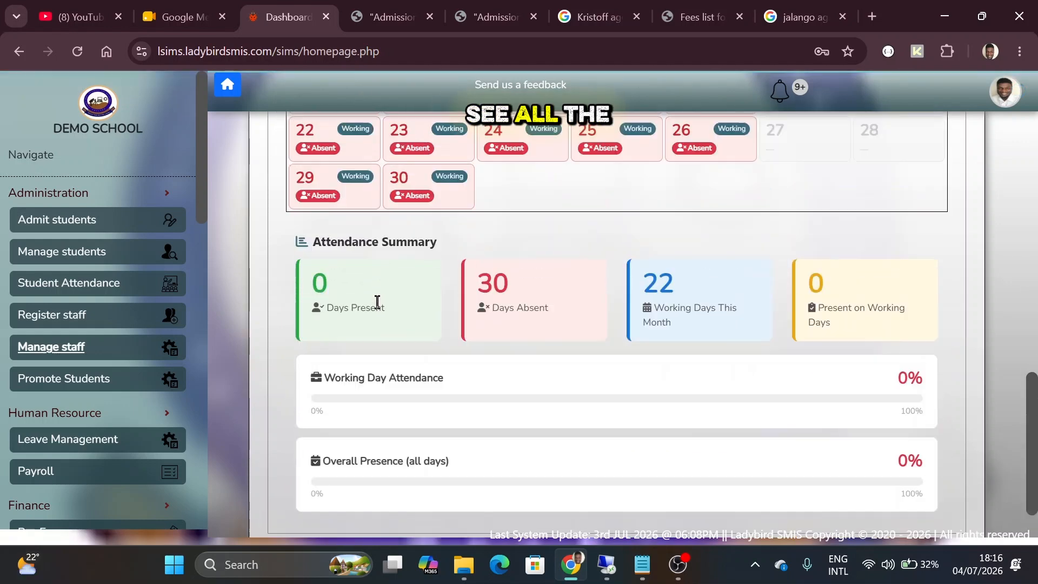
pyautogui.scroll(1, 377, 303)
pyautogui.scroll(7, 377, 305)
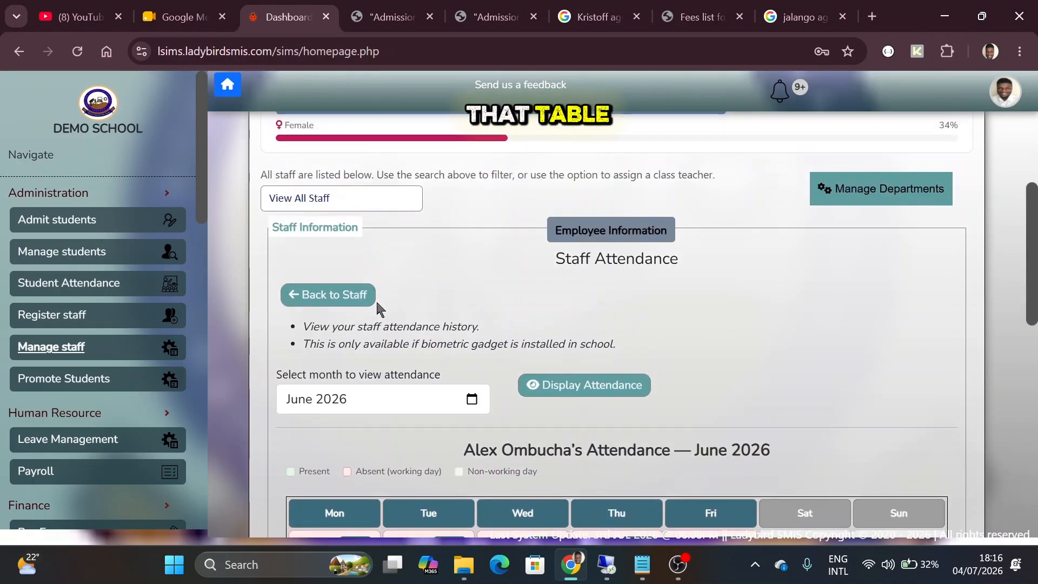
# Return to the staff list and switch it to the 'Assign teacher a class' view
pyautogui.click(330, 296)
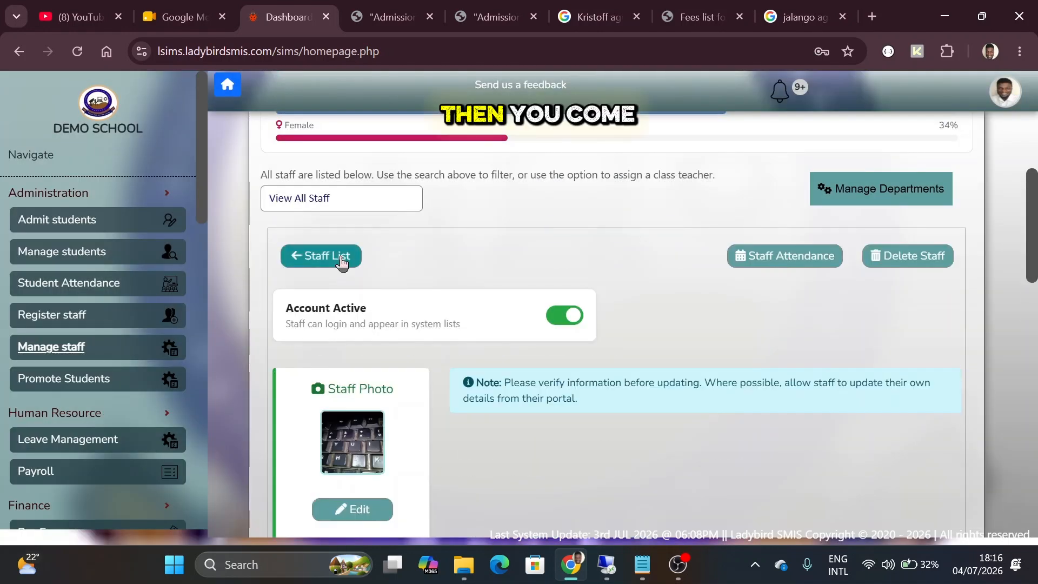
pyautogui.click(341, 259)
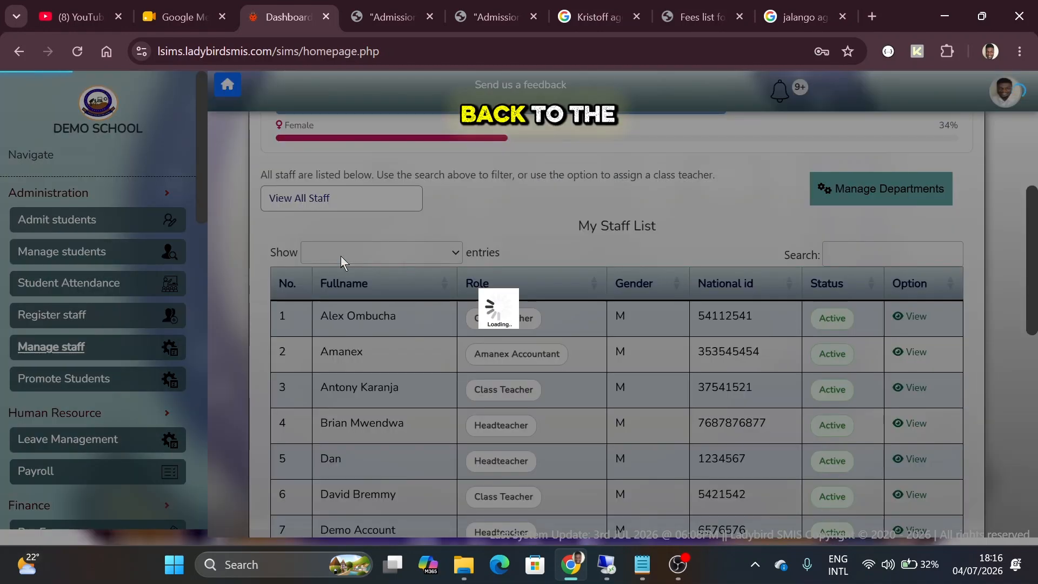
pyautogui.click(352, 197)
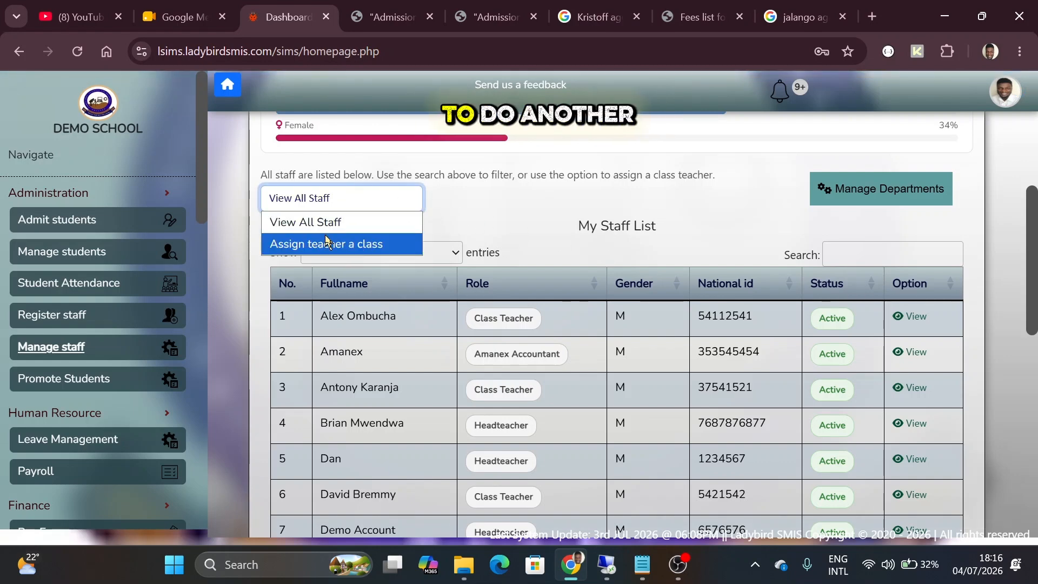
pyautogui.click(325, 243)
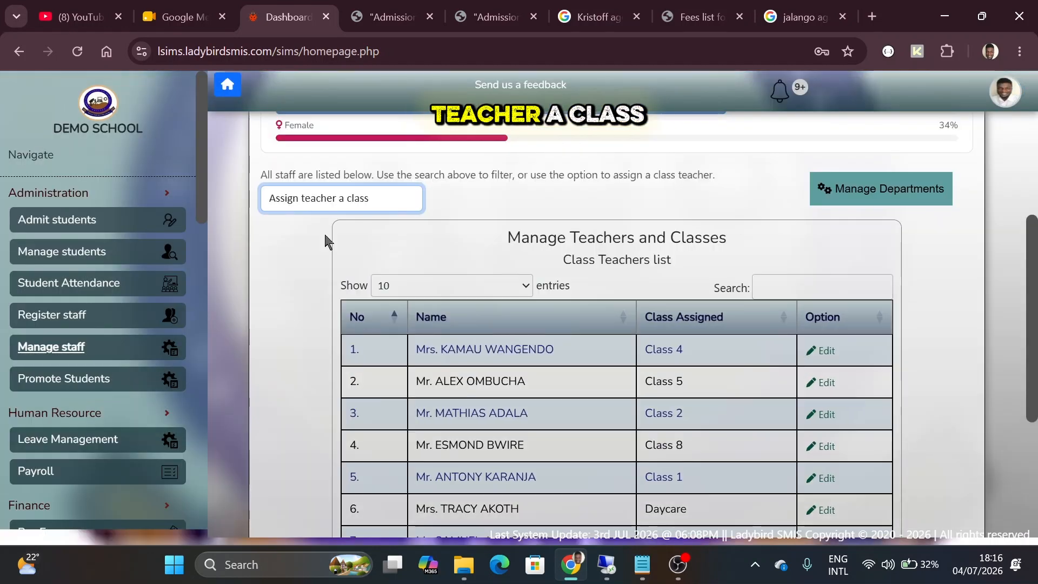
# Scroll through the eight class teachers and their classes, Playgroup to Class 8
pyautogui.scroll(-1, 600, 250)
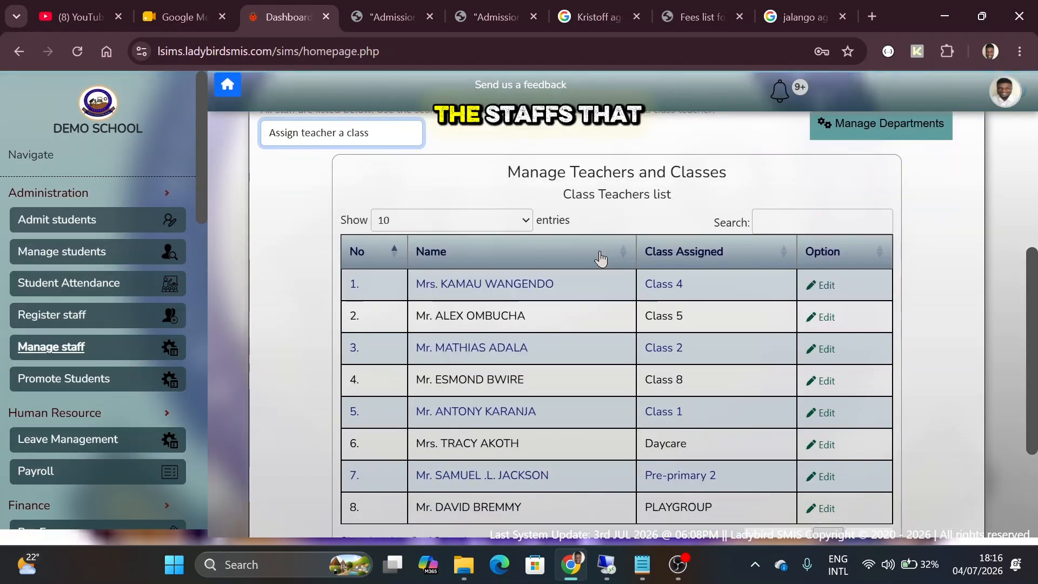
pyautogui.scroll(-2, 495, 299)
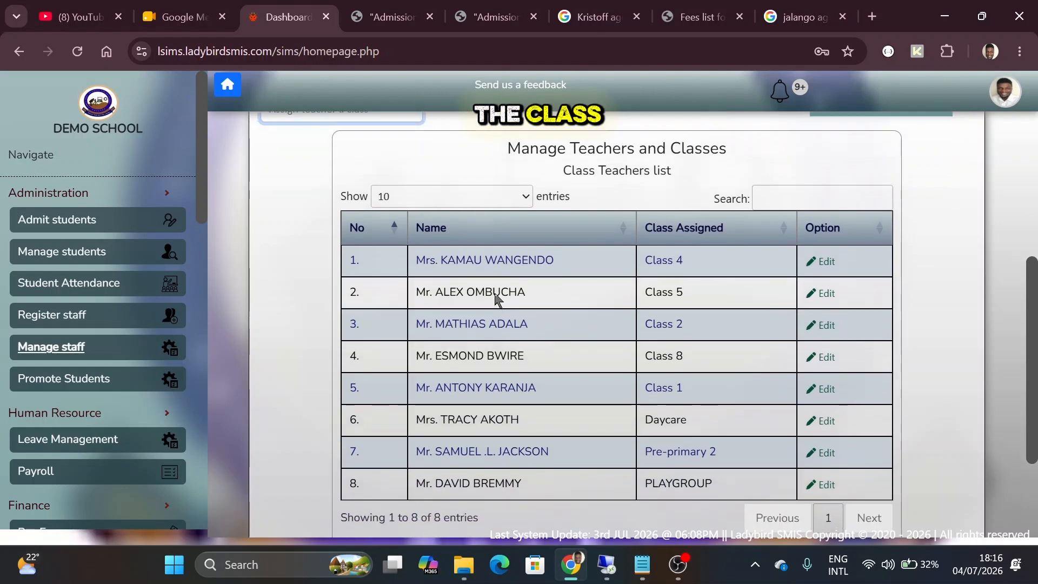
pyautogui.scroll(-1, 496, 298)
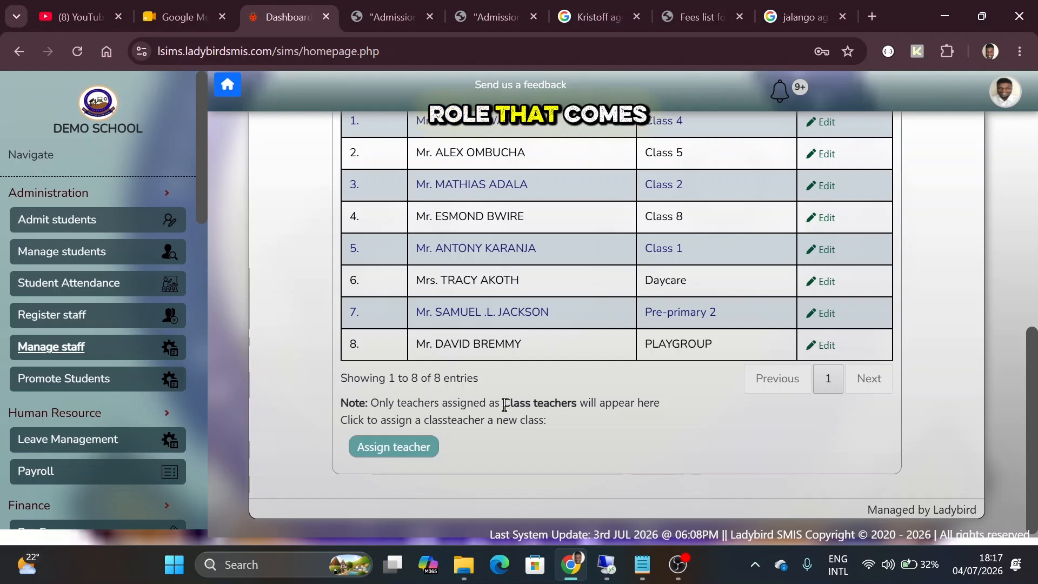
pyautogui.scroll(2, 505, 406)
pyautogui.scroll(-2, 505, 404)
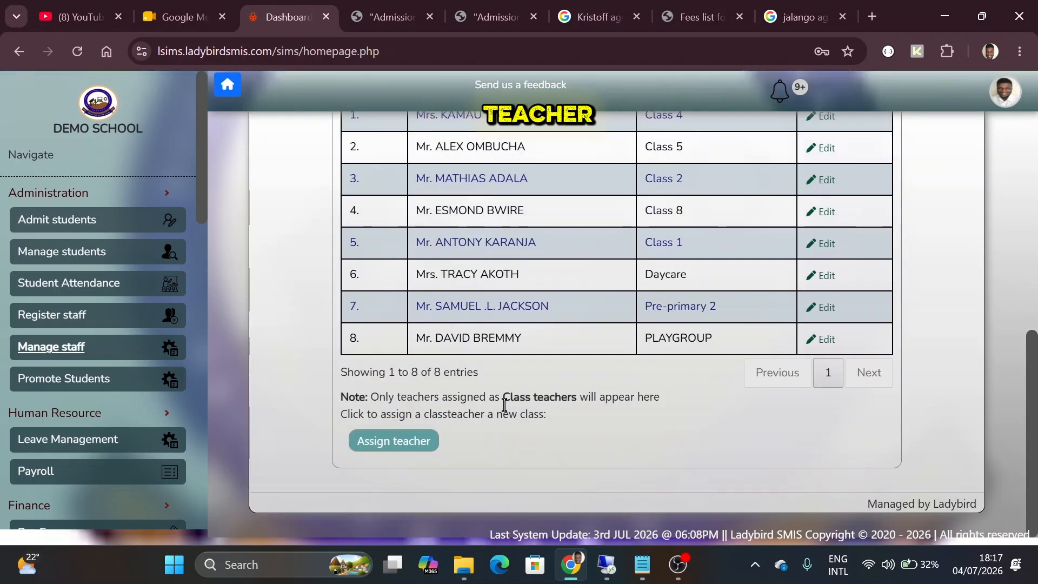
pyautogui.scroll(6, 505, 405)
pyautogui.scroll(-6, 504, 404)
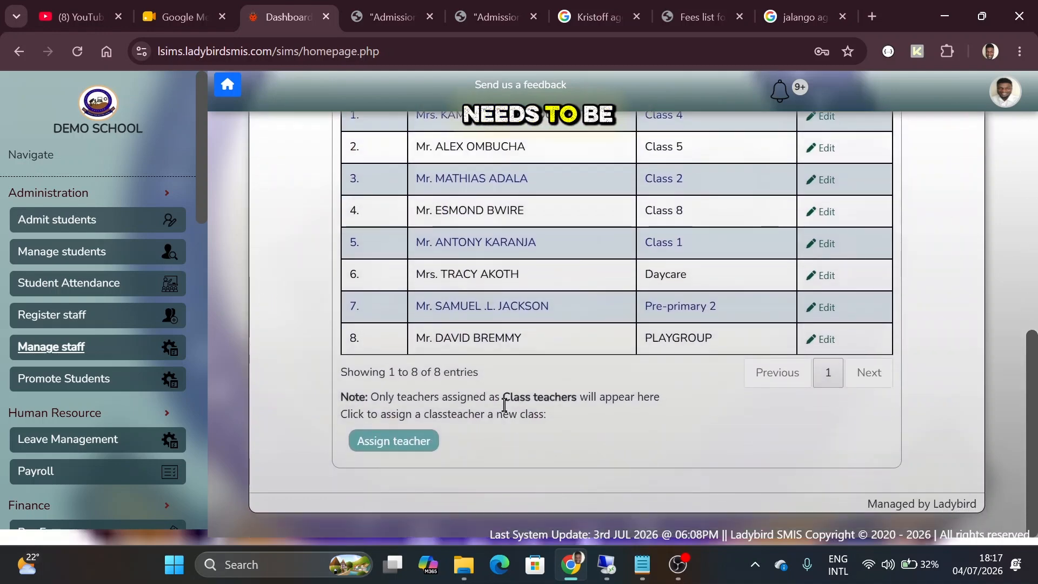
pyautogui.scroll(3, 523, 303)
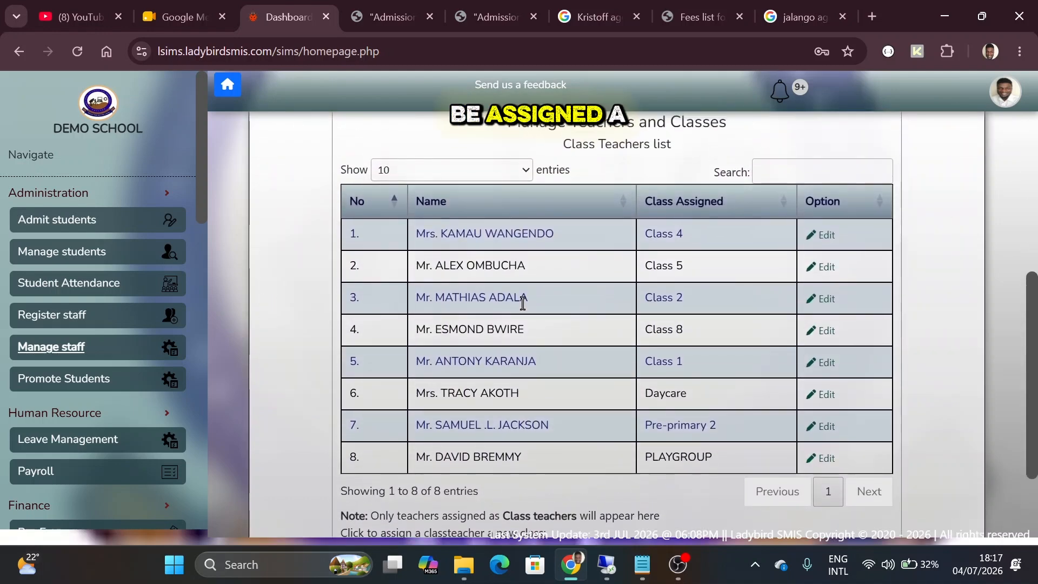
pyautogui.scroll(1, 523, 302)
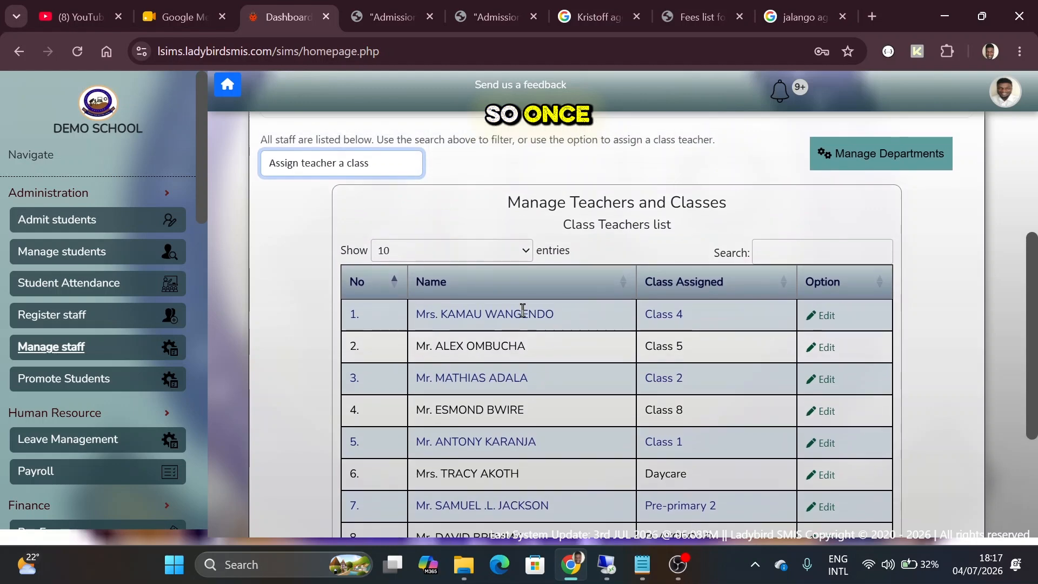
pyautogui.scroll(-2, 523, 303)
pyautogui.scroll(-2, 523, 303)
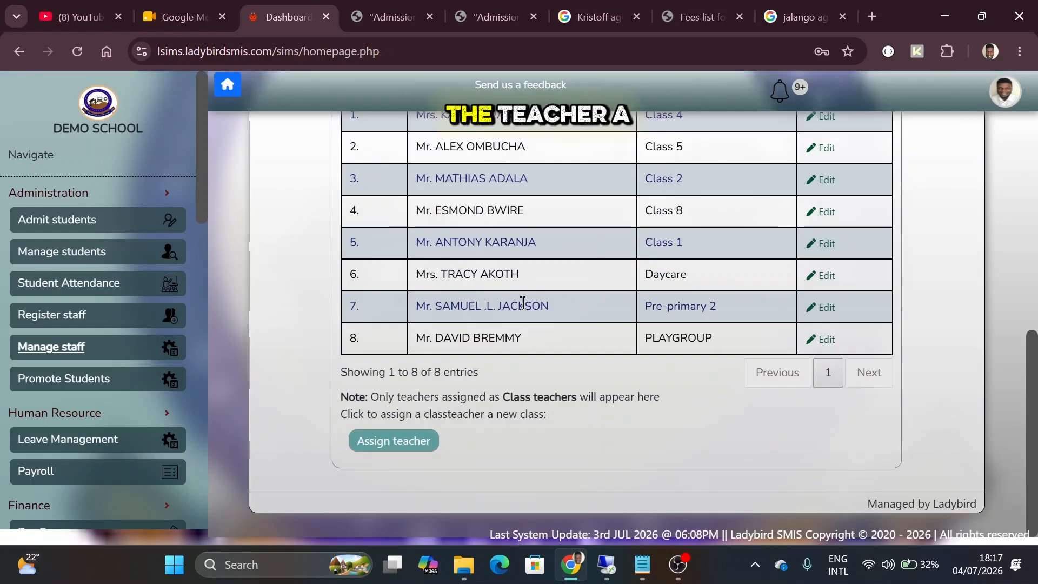
# Assign the chosen teacher to Class 3 as a new class teacher
pyautogui.click(410, 442)
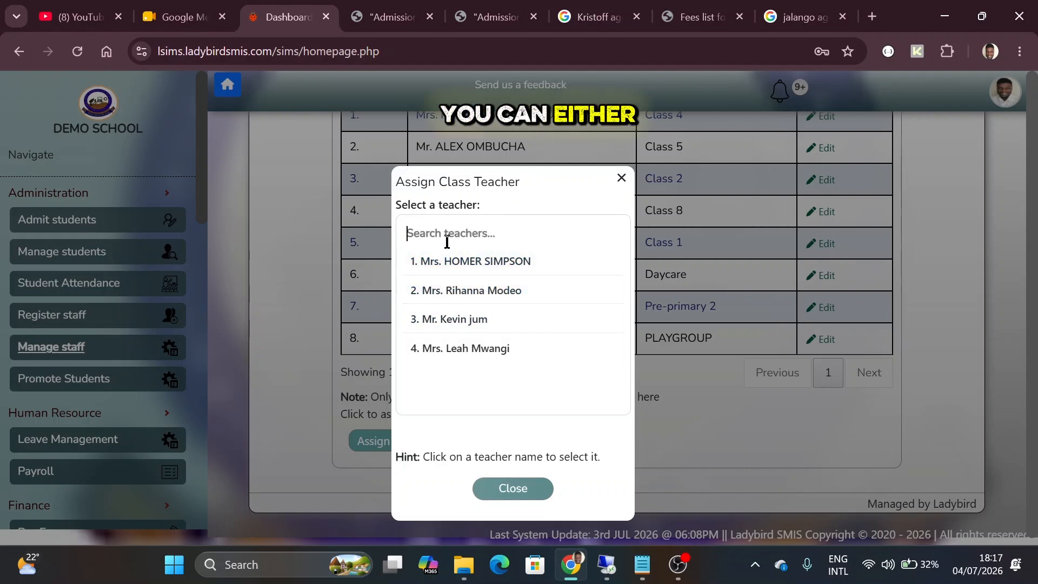
pyautogui.write('HH')
pyautogui.press('BackSpace')
pyautogui.press('BackSpace')
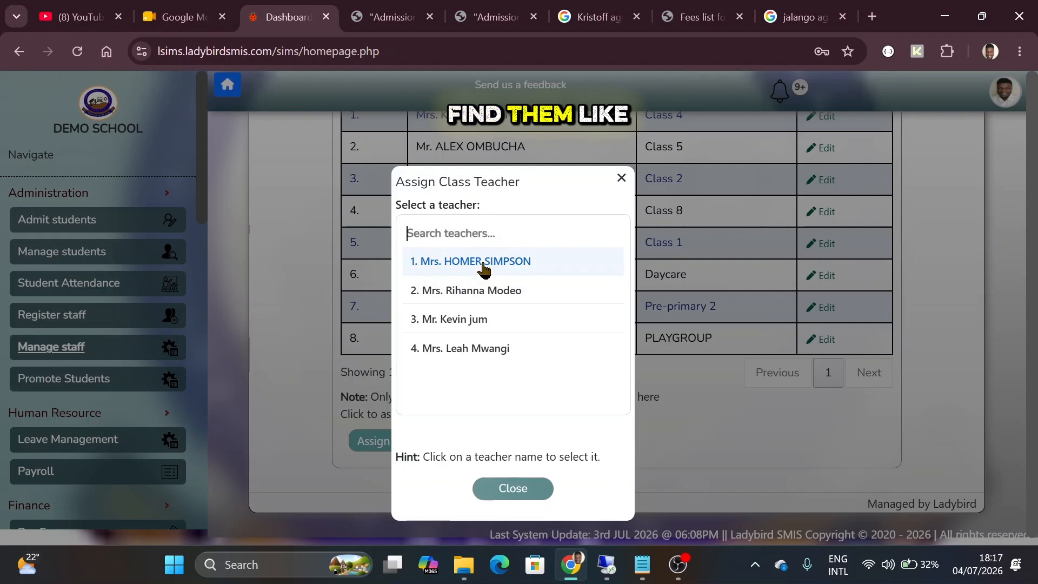
pyautogui.click(468, 293)
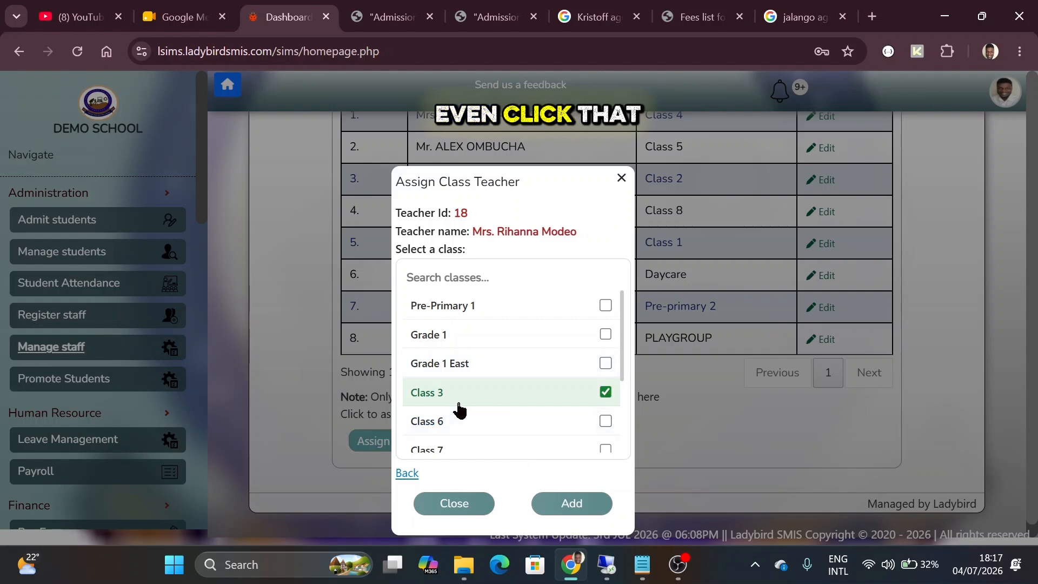
pyautogui.click(444, 422)
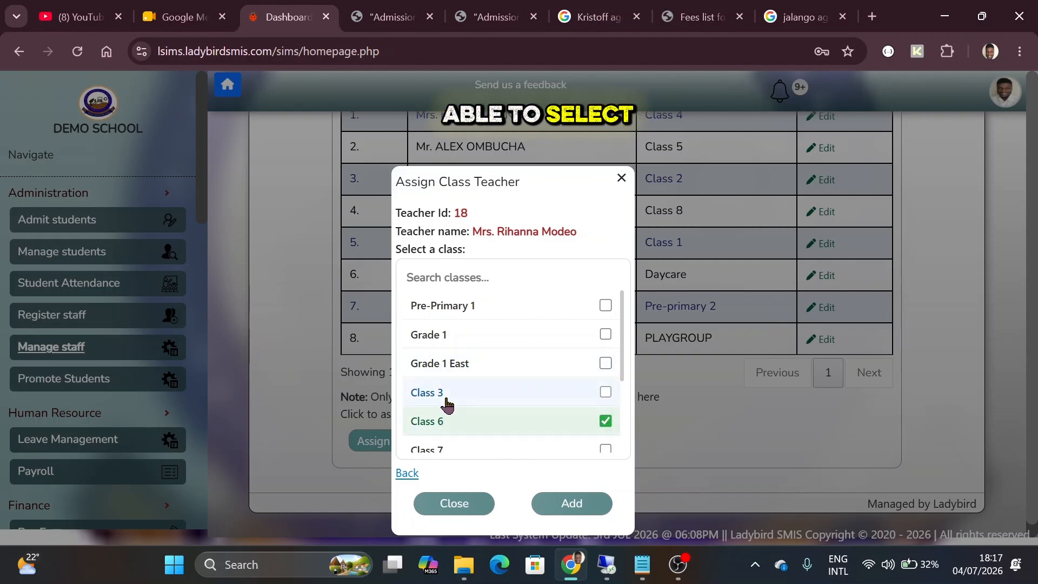
pyautogui.click(447, 401)
pyautogui.click(456, 364)
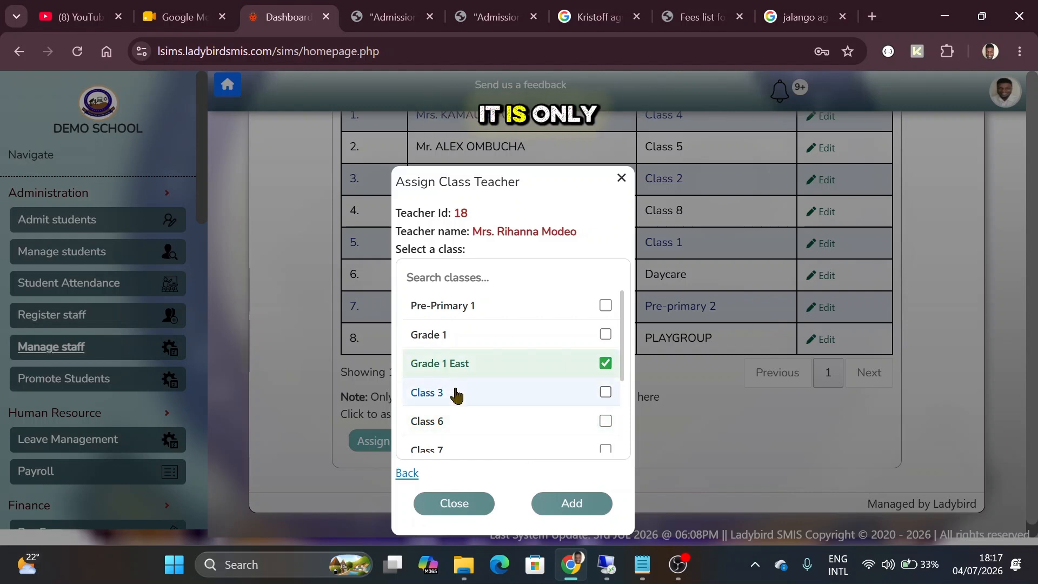
pyautogui.click(456, 394)
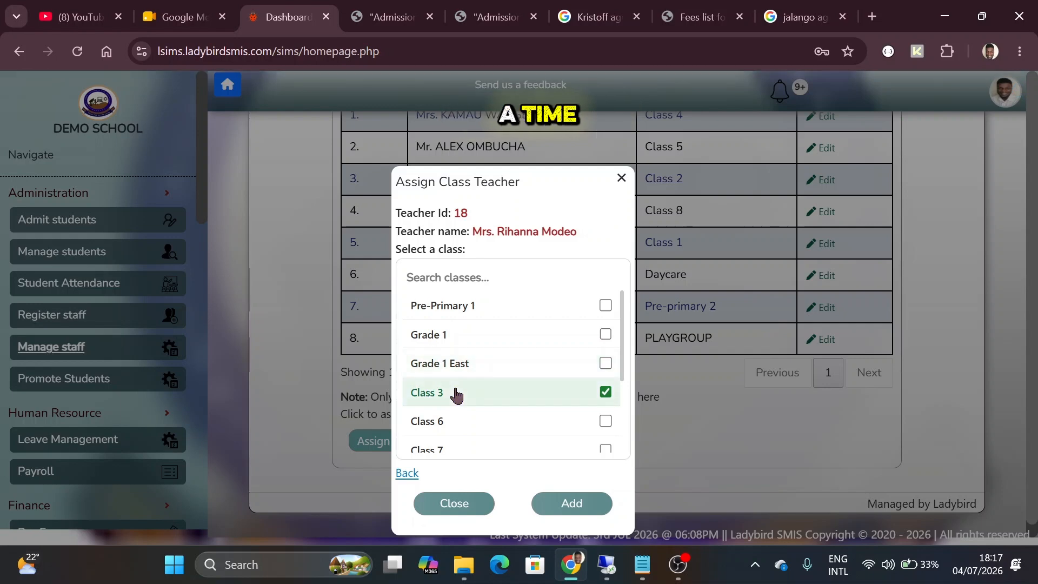
pyautogui.click(549, 498)
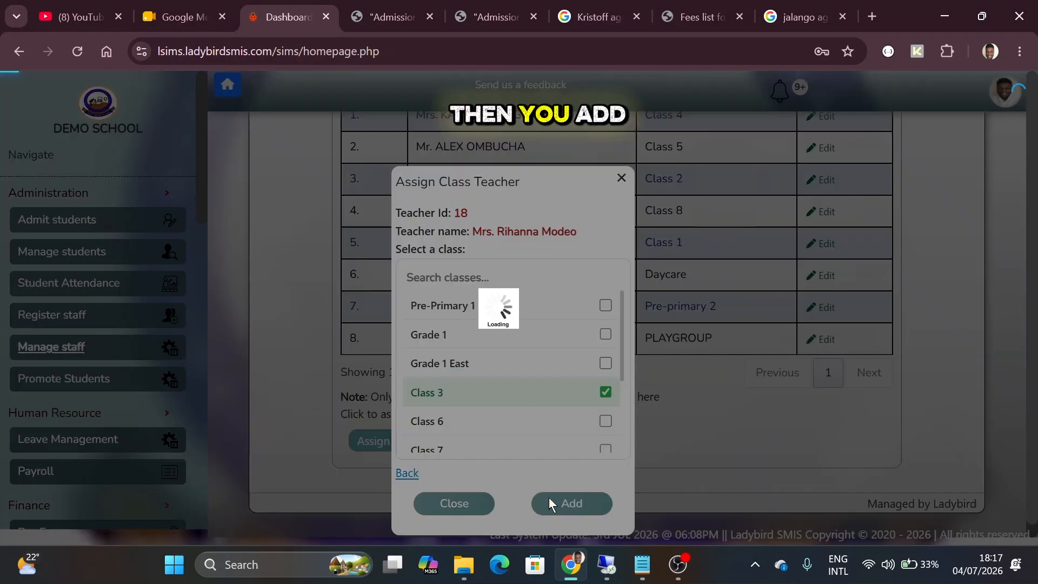
# Check the newly added teacher's entry, then return to the View All Staff list
pyautogui.moveTo(405, 364); pyautogui.dragTo(513, 370)
pyautogui.click(512, 369)
pyautogui.scroll(1, 510, 366)
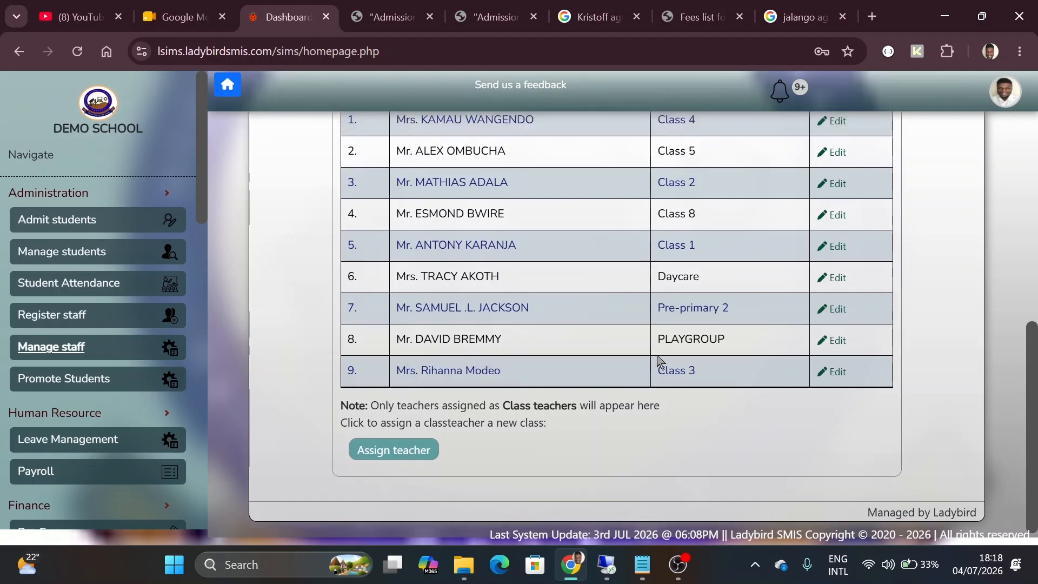
pyautogui.scroll(5, 447, 271)
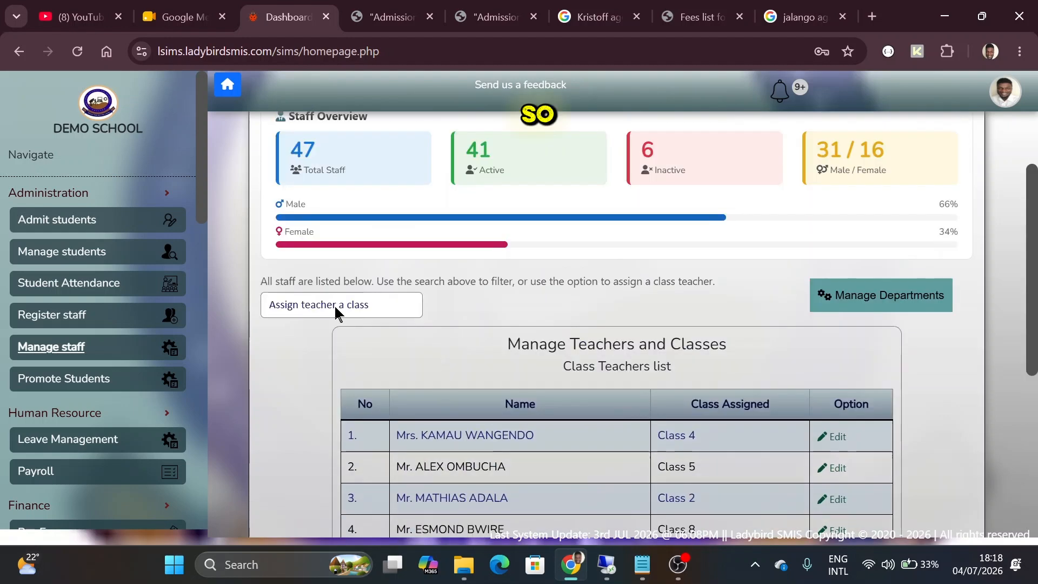
pyautogui.click(334, 304)
pyautogui.click(336, 328)
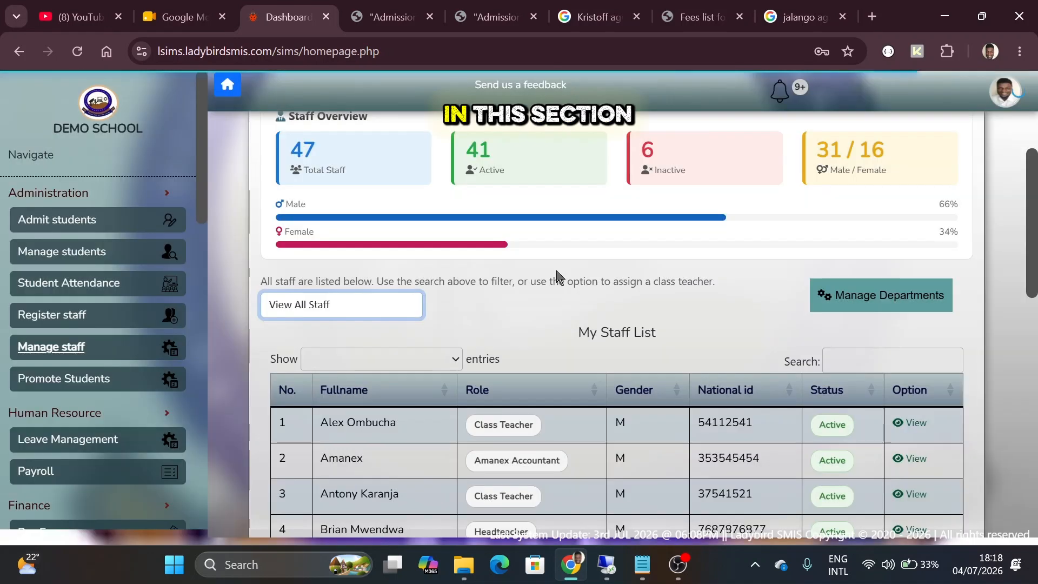
pyautogui.scroll(-2, 558, 278)
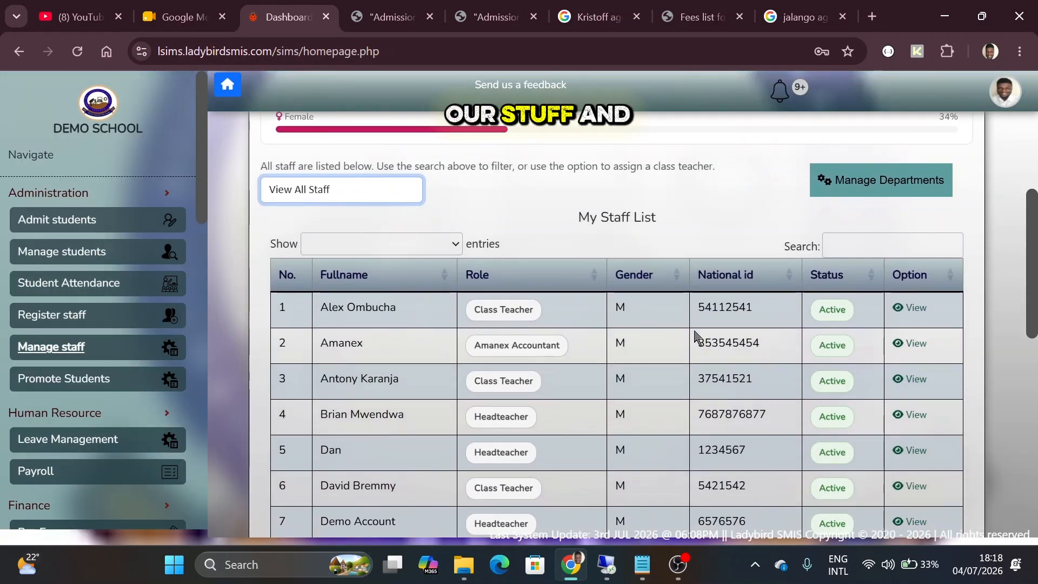